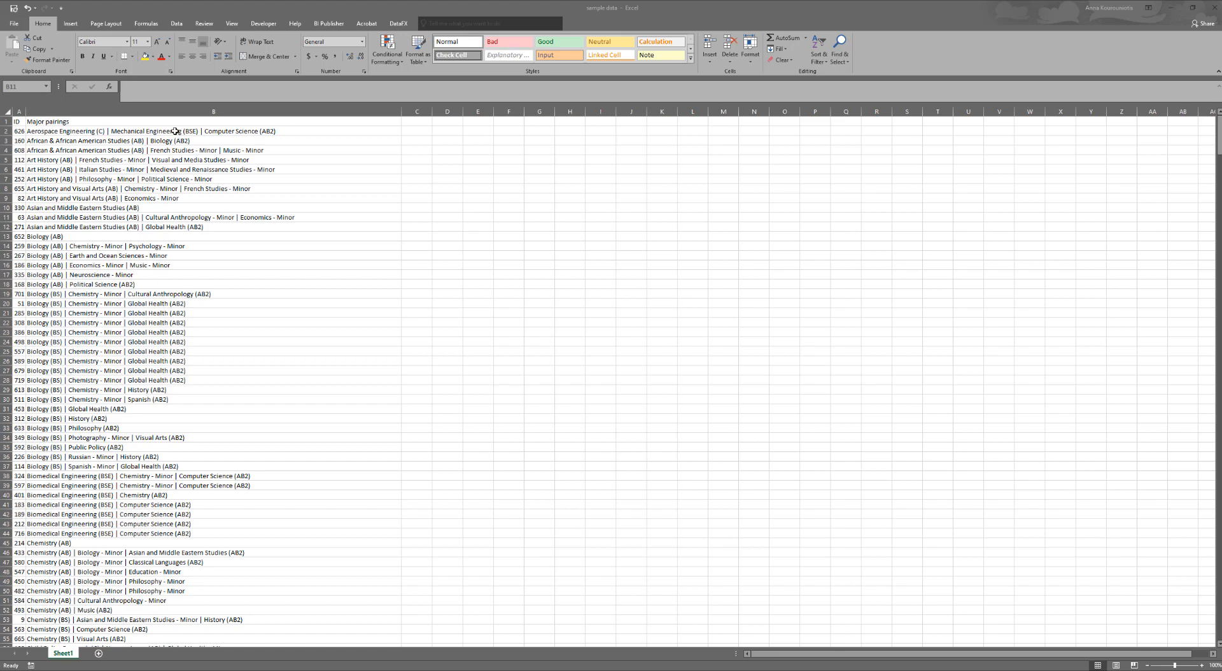
# Enlarge the worksheet view to 130% and widen column A so the full IDs fit
pyautogui.click(176, 131)
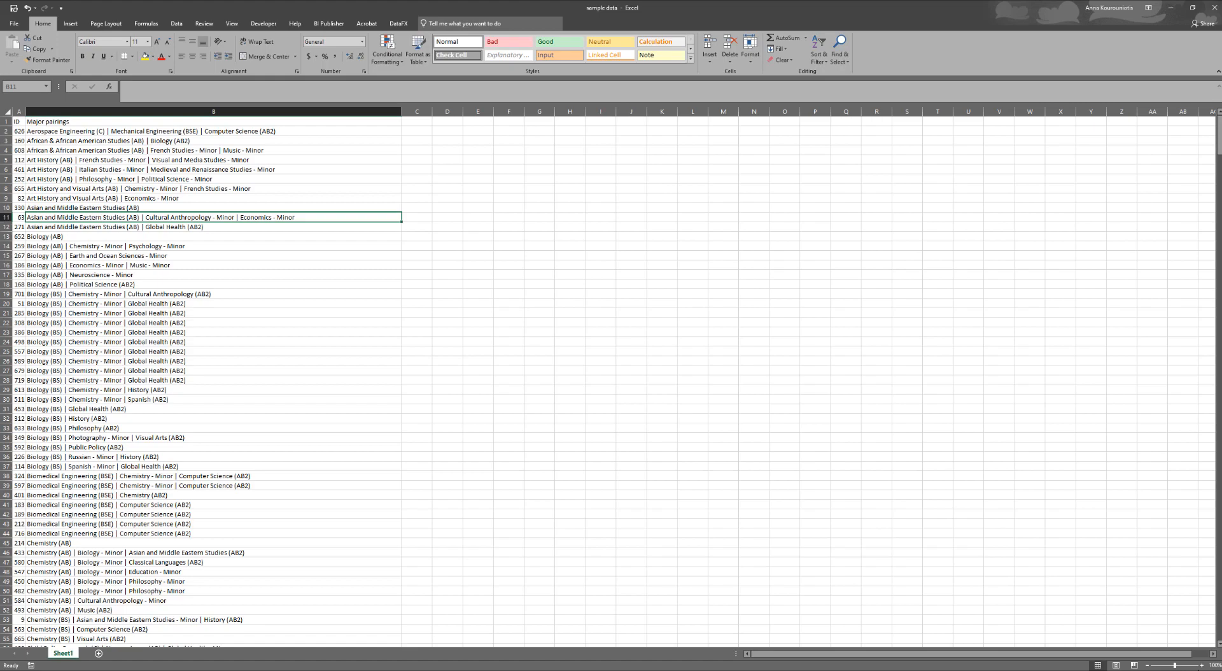
pyautogui.click(1202, 666)
pyautogui.click(1202, 666)
pyautogui.click(1202, 666)
pyautogui.click(1202, 667)
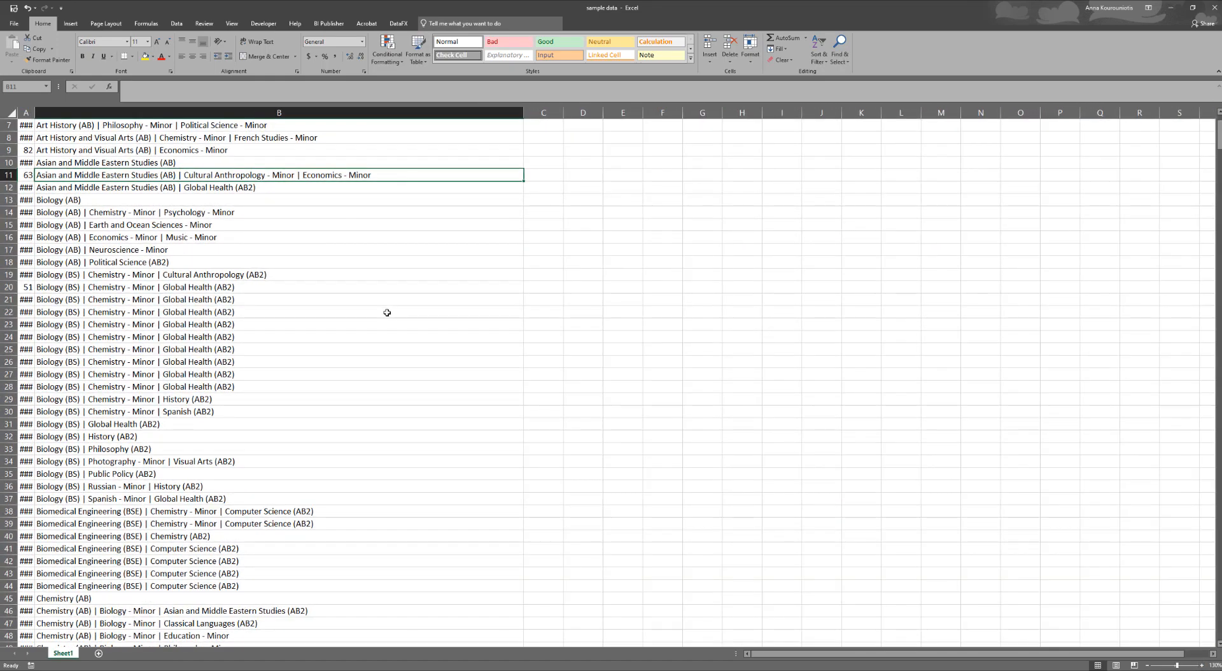
pyautogui.scroll(2, 385, 312)
pyautogui.moveTo(34, 114); pyautogui.dragTo(77, 114)
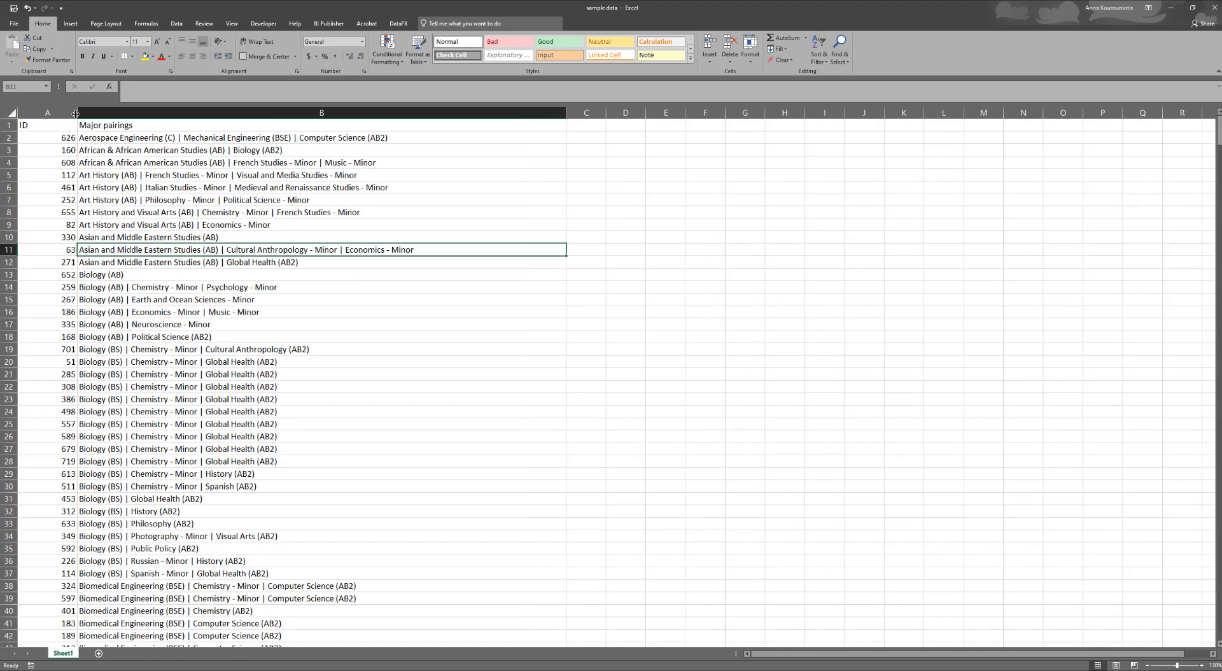
pyautogui.click(194, 138)
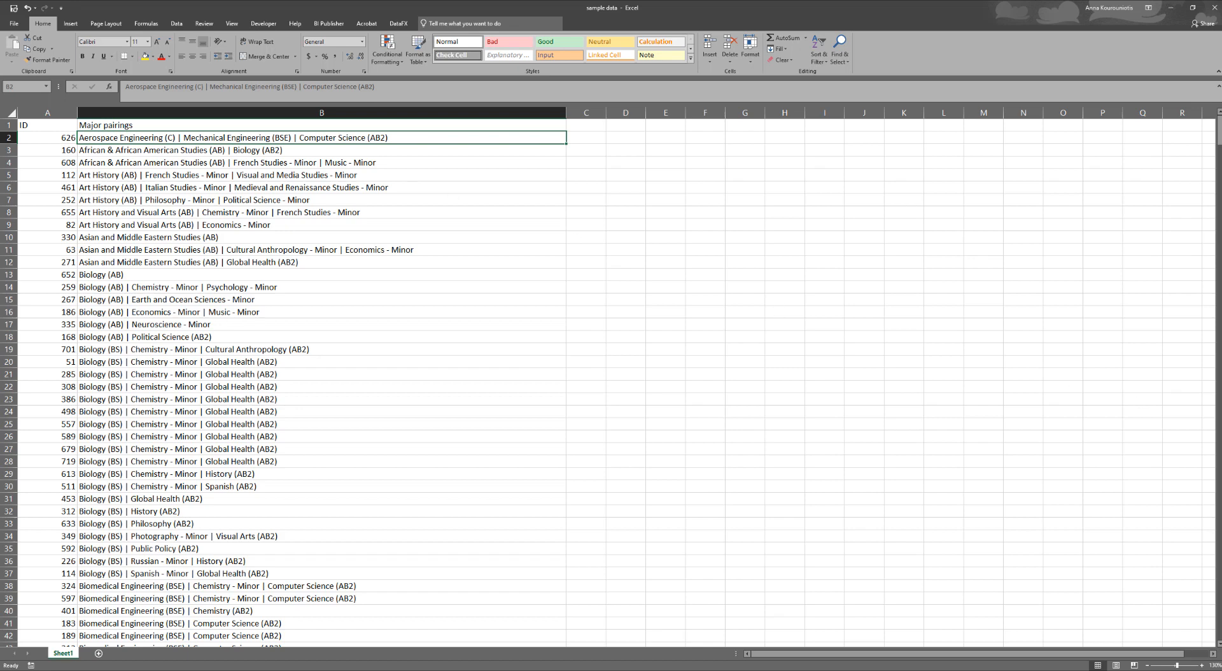
# Switch to Tableau and connect to the "sample data" Excel workbook on the Desktop
pyautogui.hotkey('alt', 'Tab')
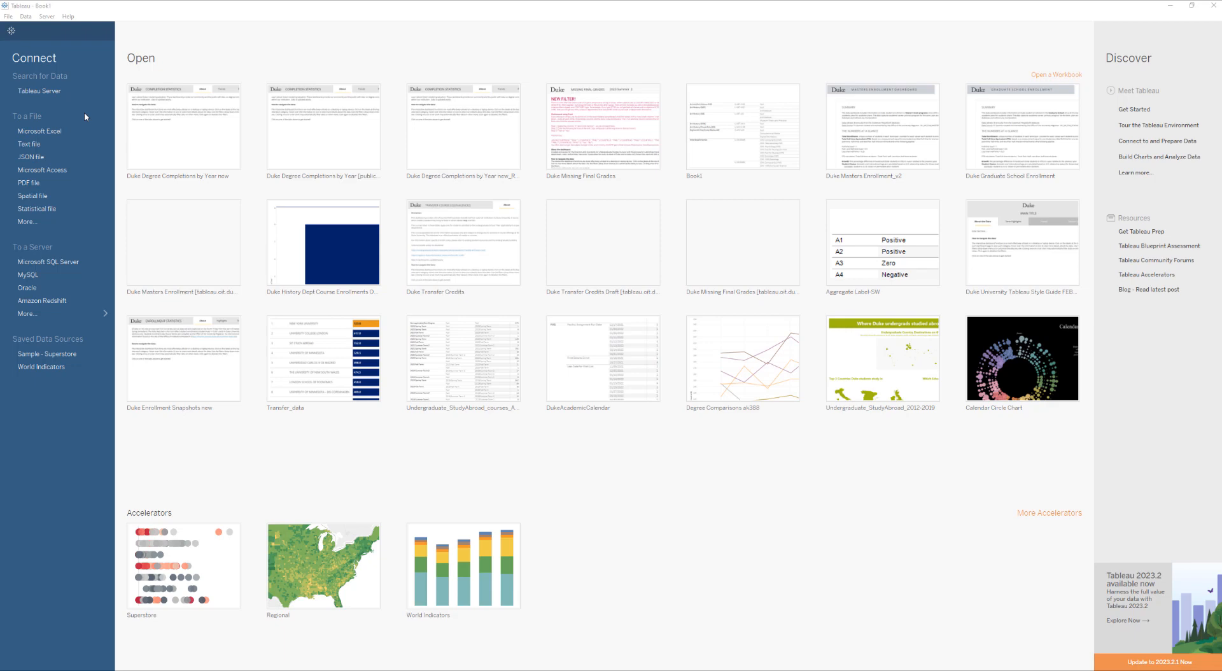
pyautogui.click(53, 135)
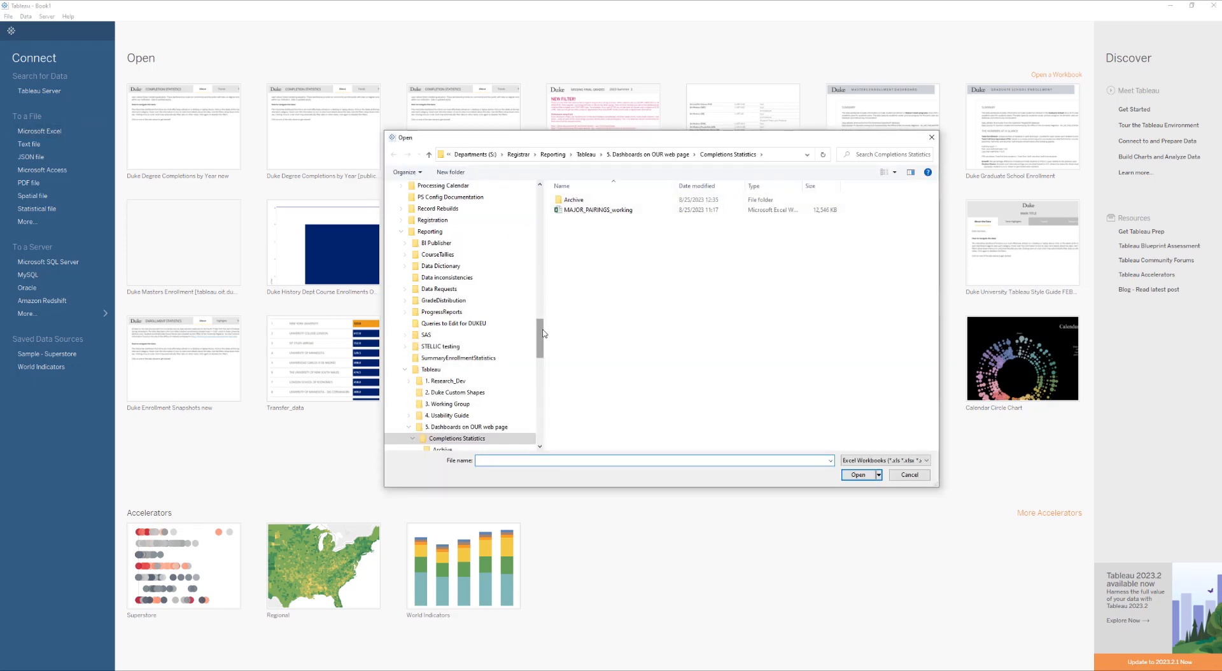
pyautogui.moveTo(540, 331); pyautogui.dragTo(540, 203)
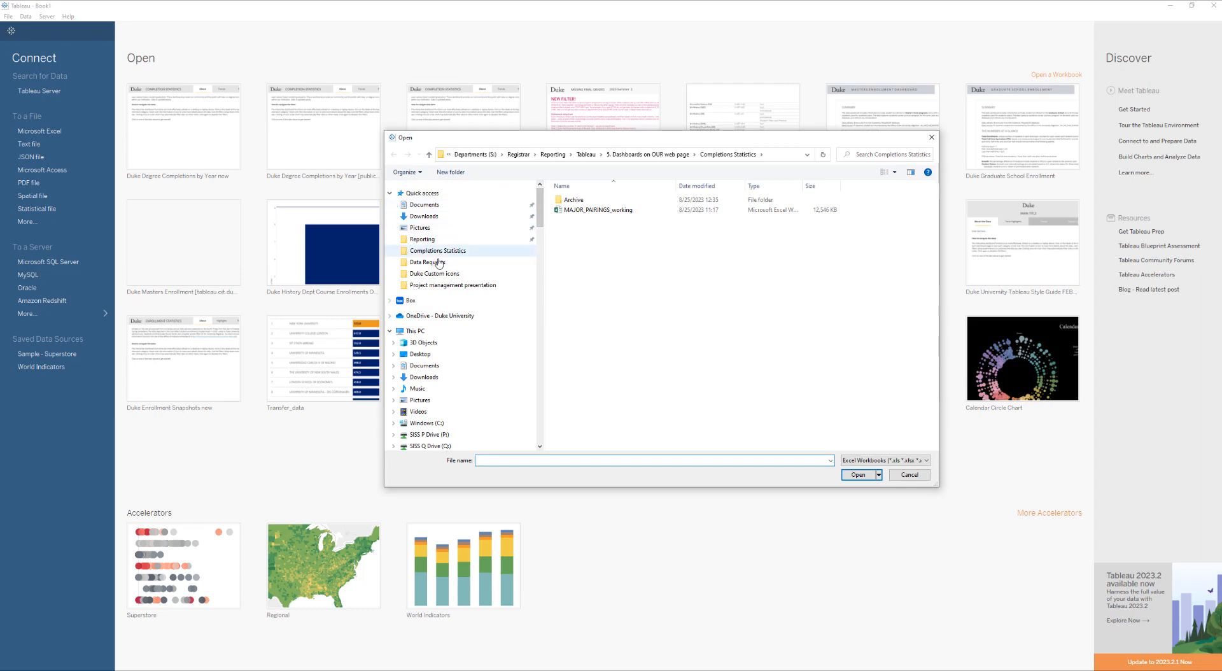
pyautogui.click(420, 354)
pyautogui.click(581, 200)
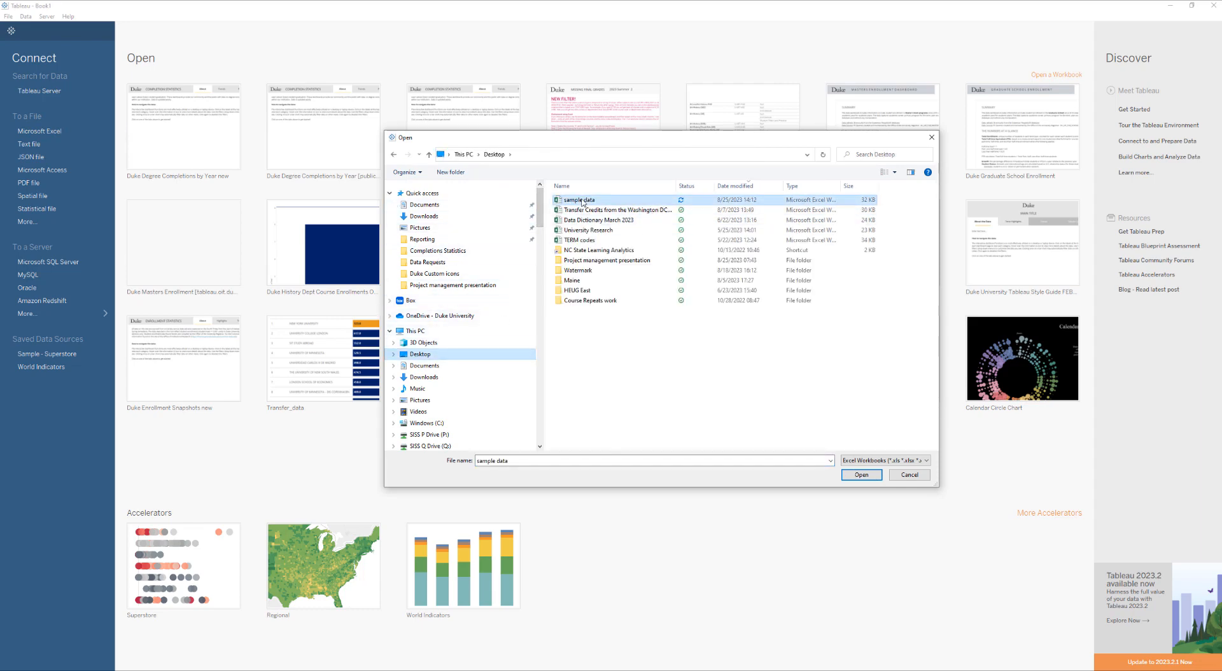
pyautogui.doubleClick(581, 201)
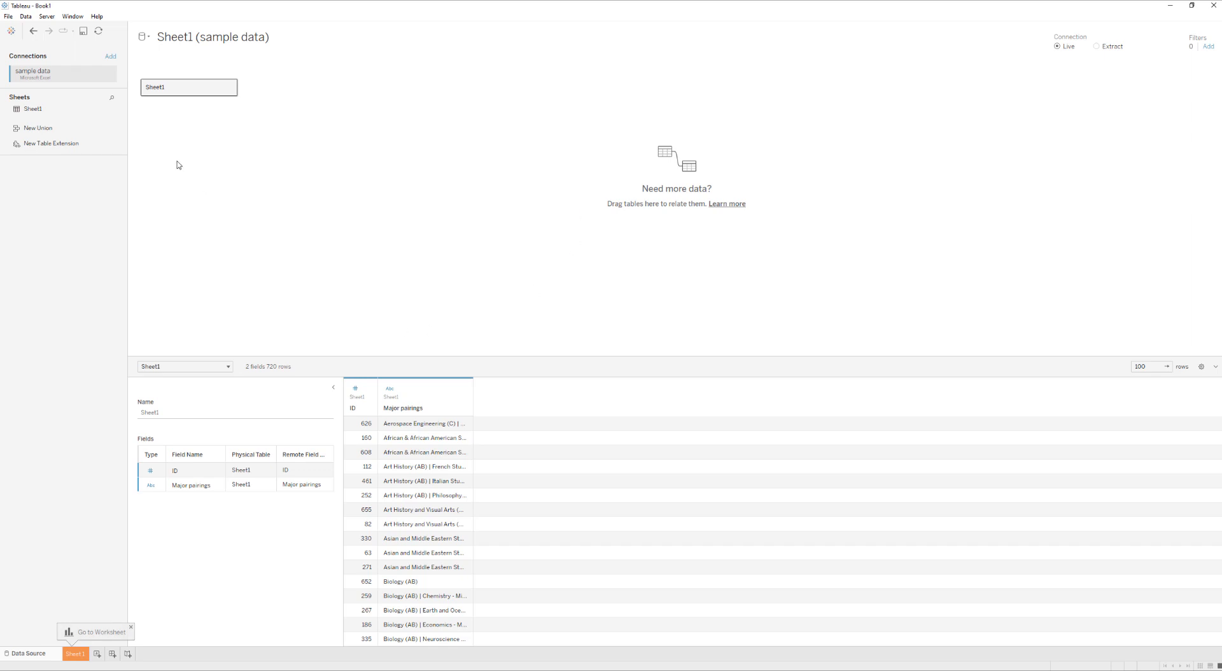
# On Sheet 1, build a text table from the ID and Major pairings fields
pyautogui.click(74, 654)
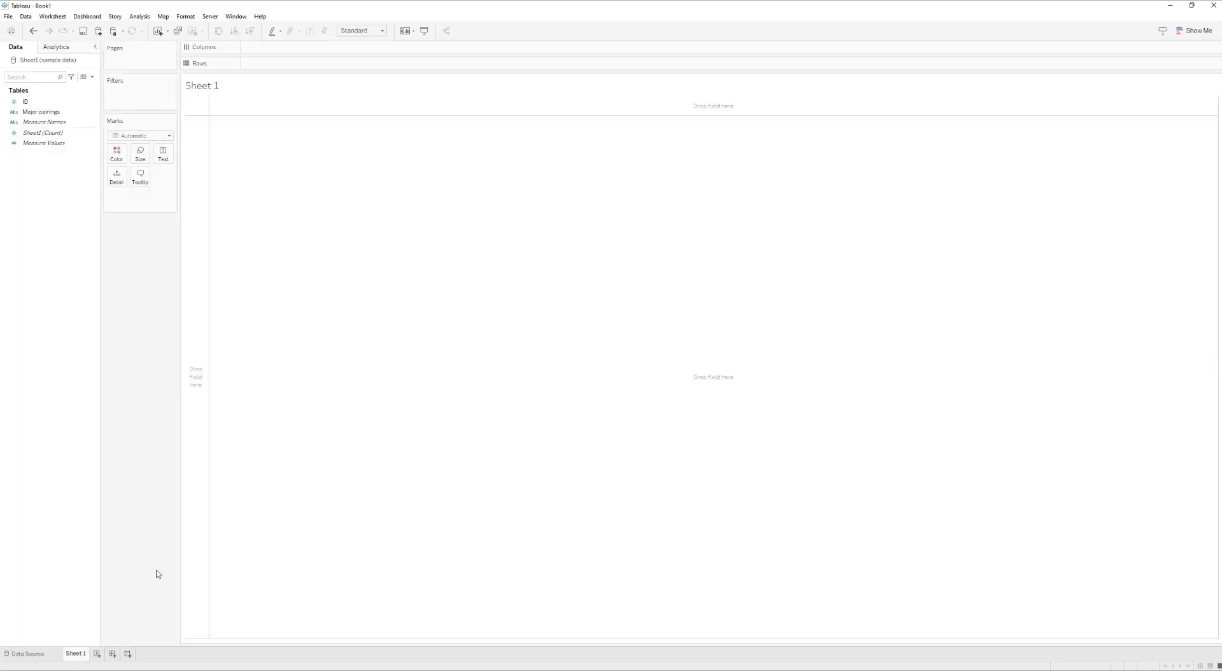
pyautogui.click(32, 103)
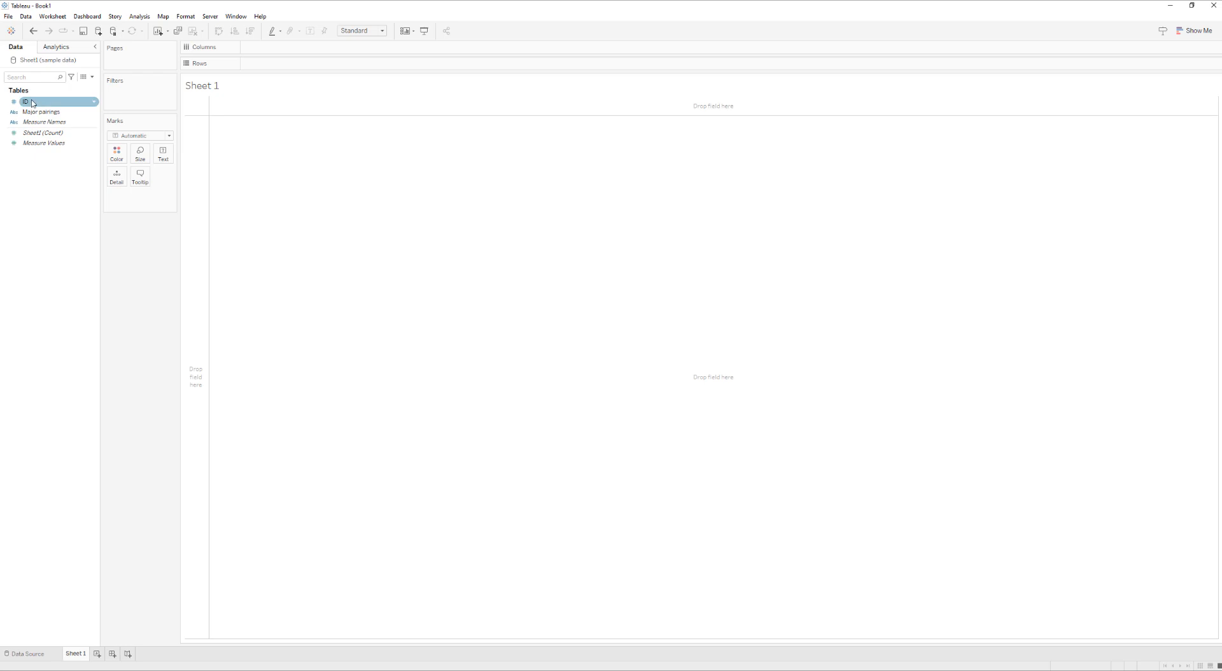
pyautogui.keyDown('ctrl'); pyautogui.click(38, 113); pyautogui.keyUp('ctrl')
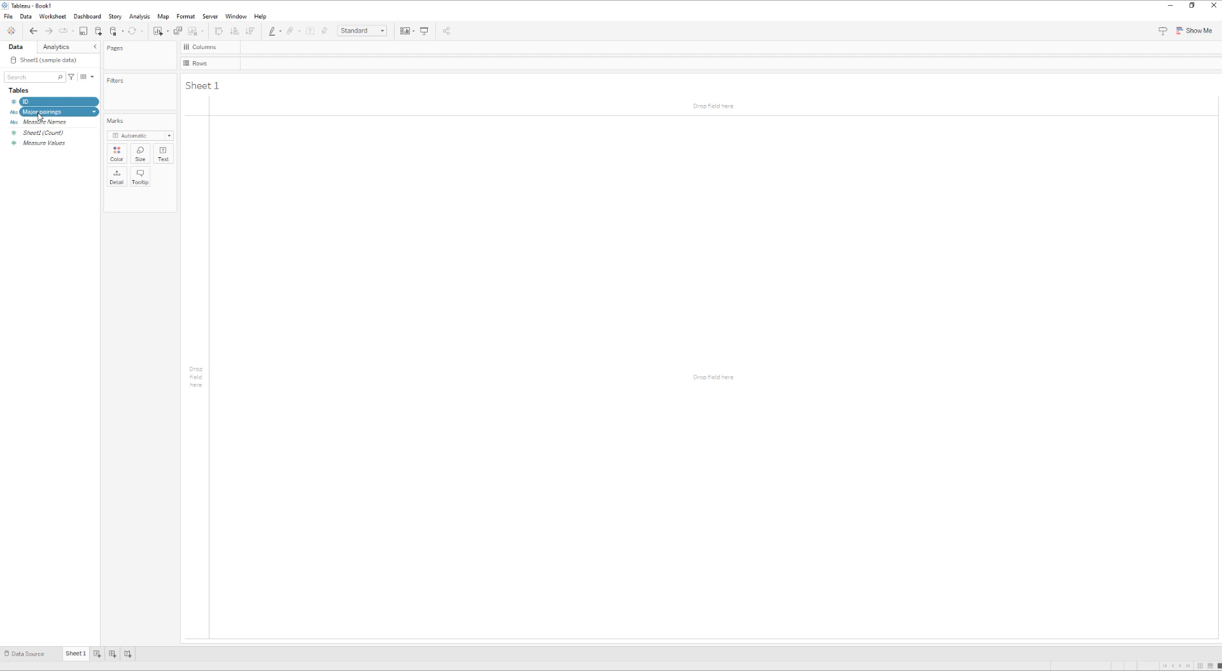
pyautogui.click(1190, 31)
pyautogui.click(1151, 58)
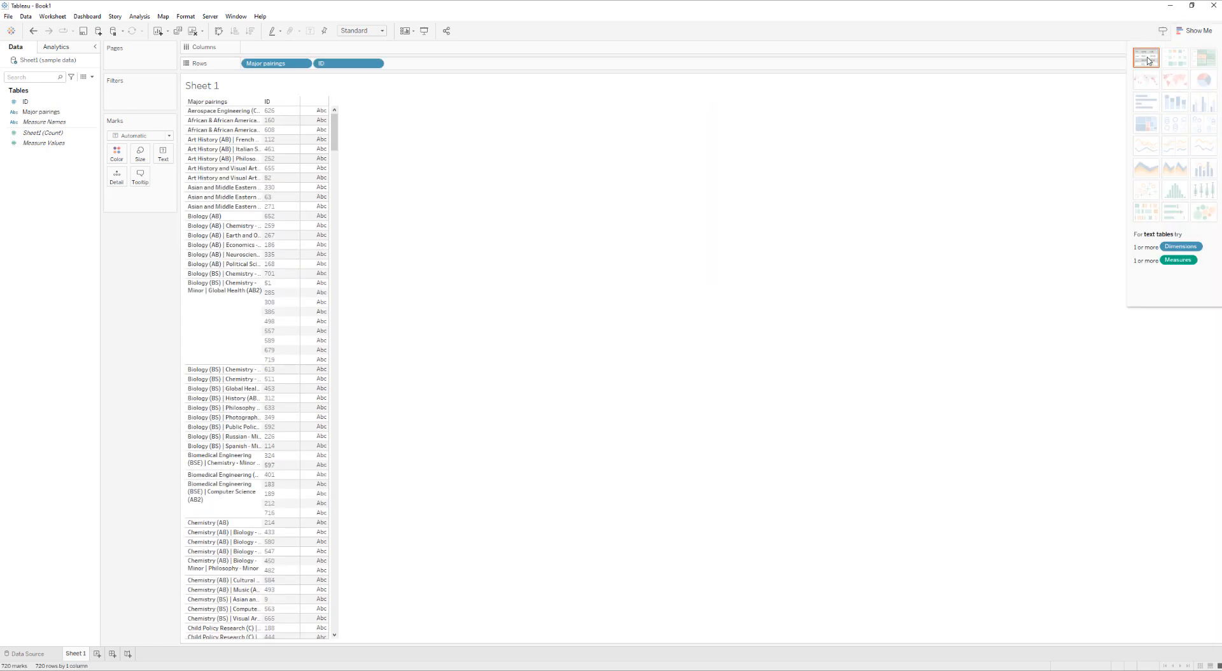
# Change the ID field on Rows to a Count (Distinct) measure
pyautogui.click(375, 64)
pyautogui.moveTo(347, 202)
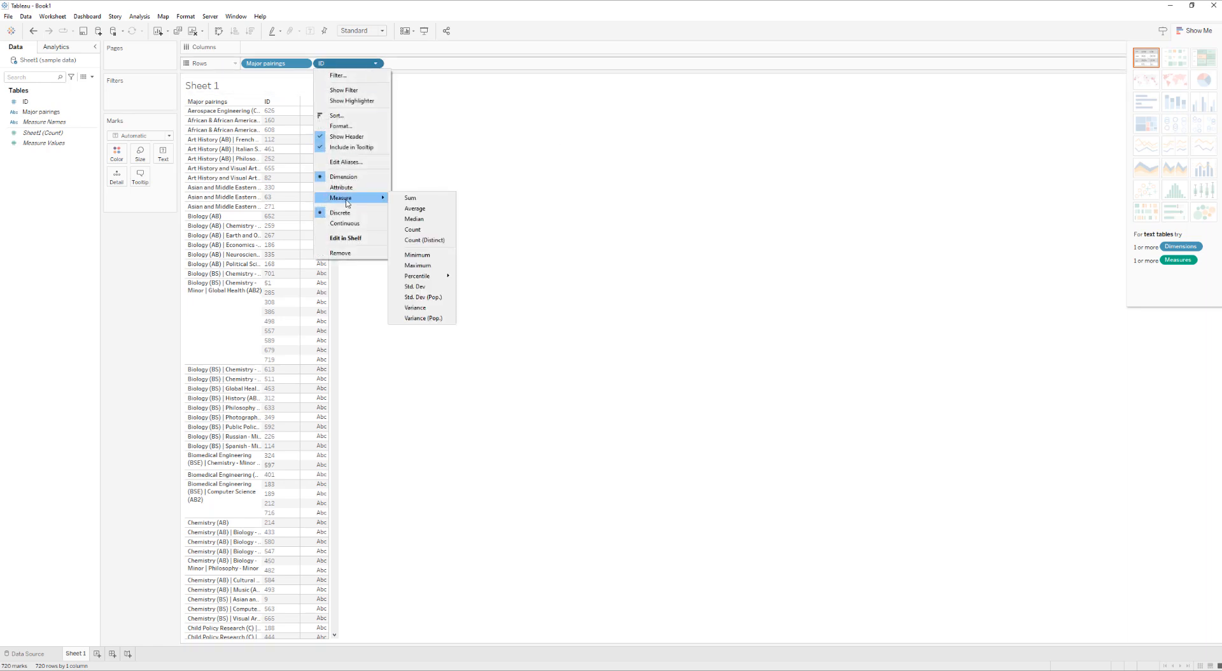
pyautogui.click(439, 240)
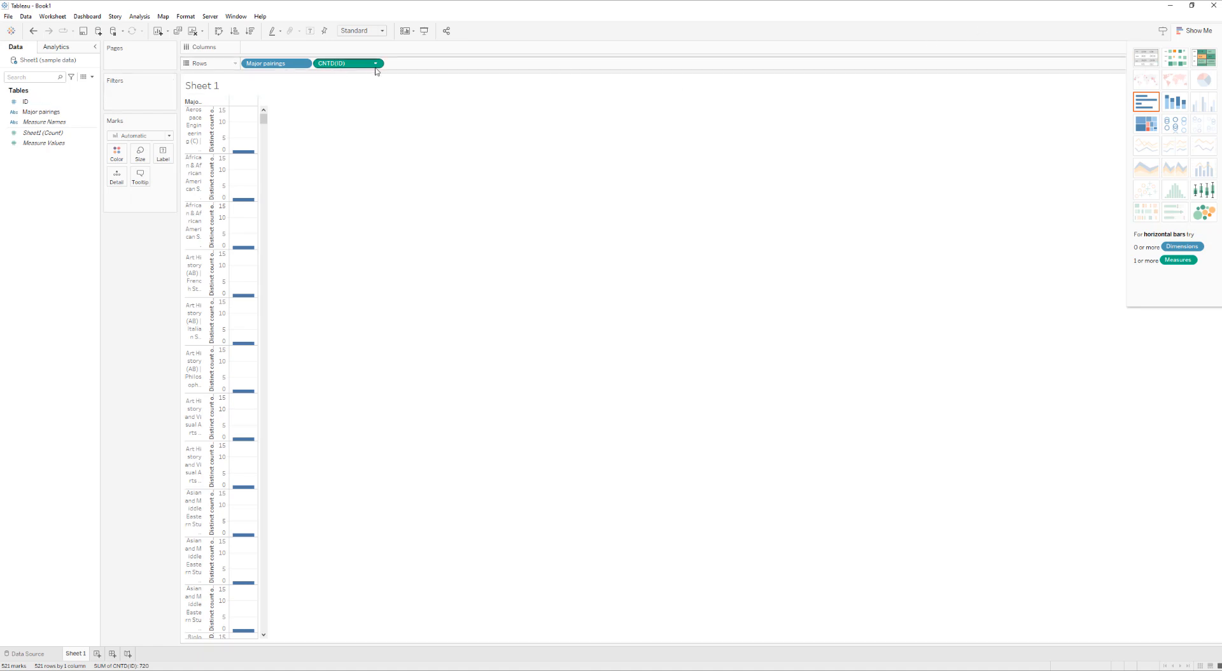
# Display the distinct ID counts as a text table and widen the Major pairings column until the full names fit
pyautogui.click(1147, 62)
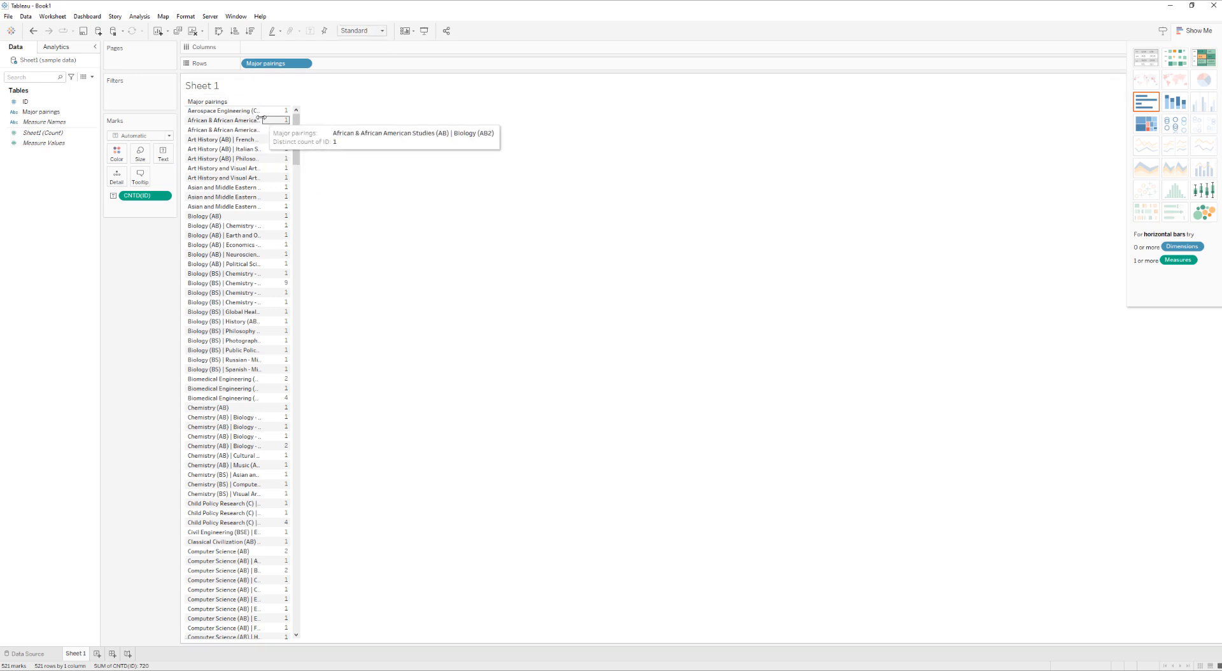
pyautogui.moveTo(261, 117); pyautogui.dragTo(295, 119)
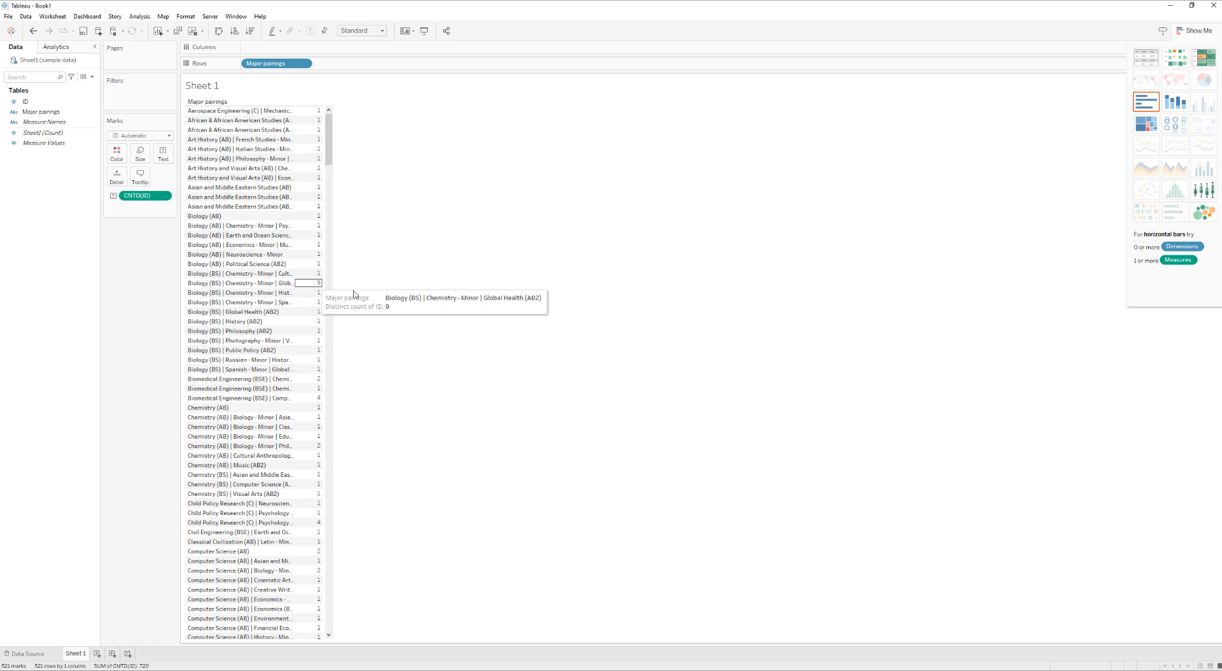
pyautogui.moveTo(295, 312); pyautogui.dragTo(600, 312)
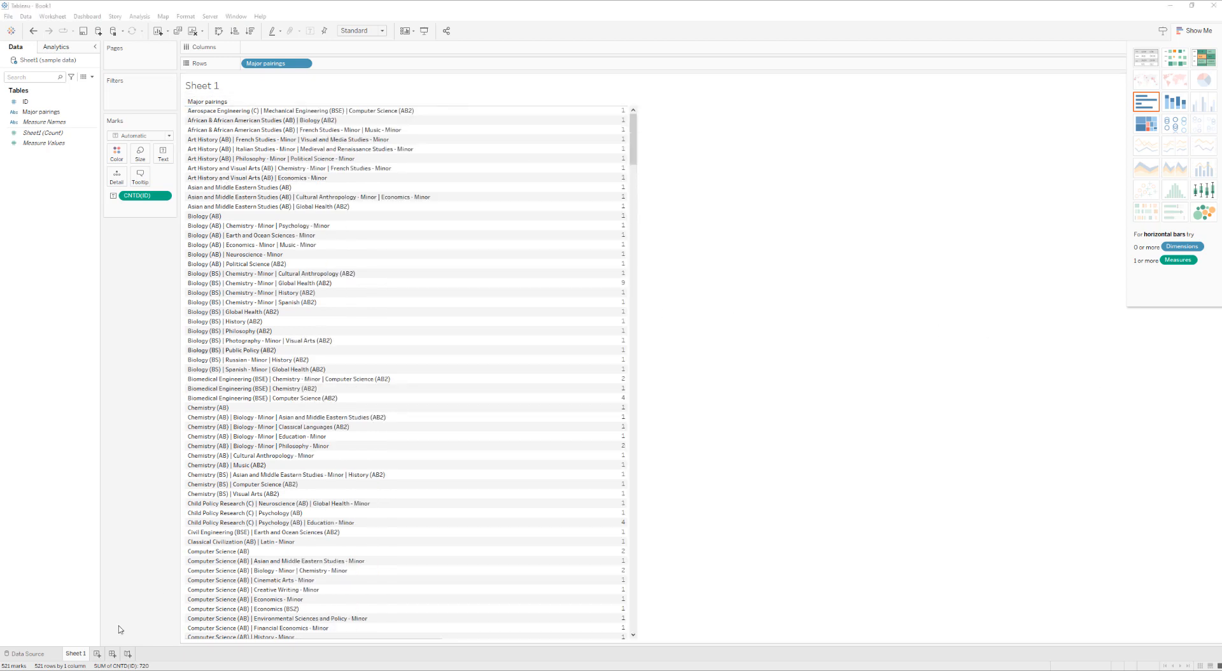
# Rename Sheet 1 as "Major pairings" and hide the chart type suggestions
pyautogui.doubleClick(75, 654)
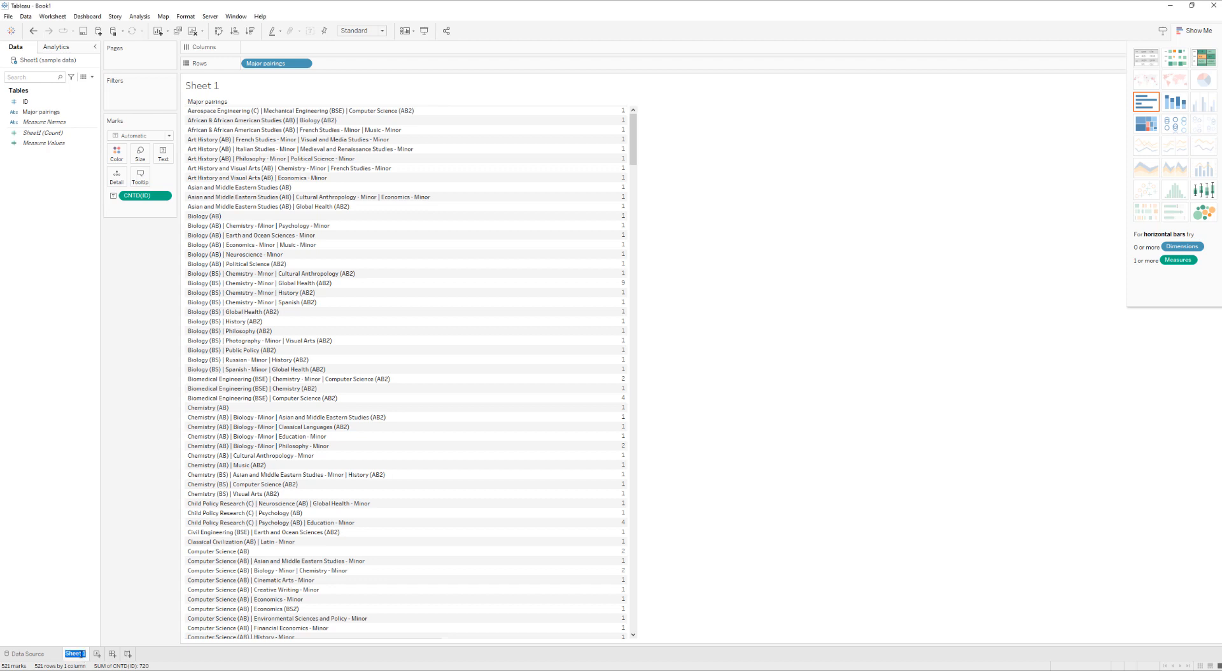
pyautogui.write('Major pairings')
pyautogui.press('Return')
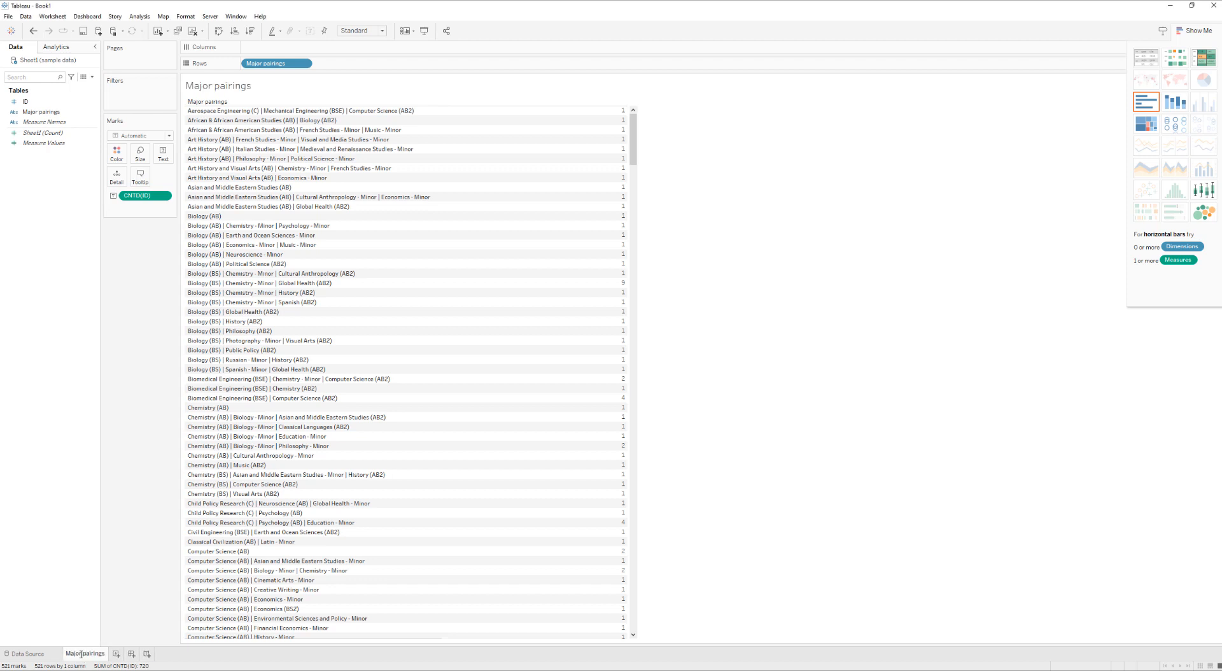
pyautogui.click(1194, 30)
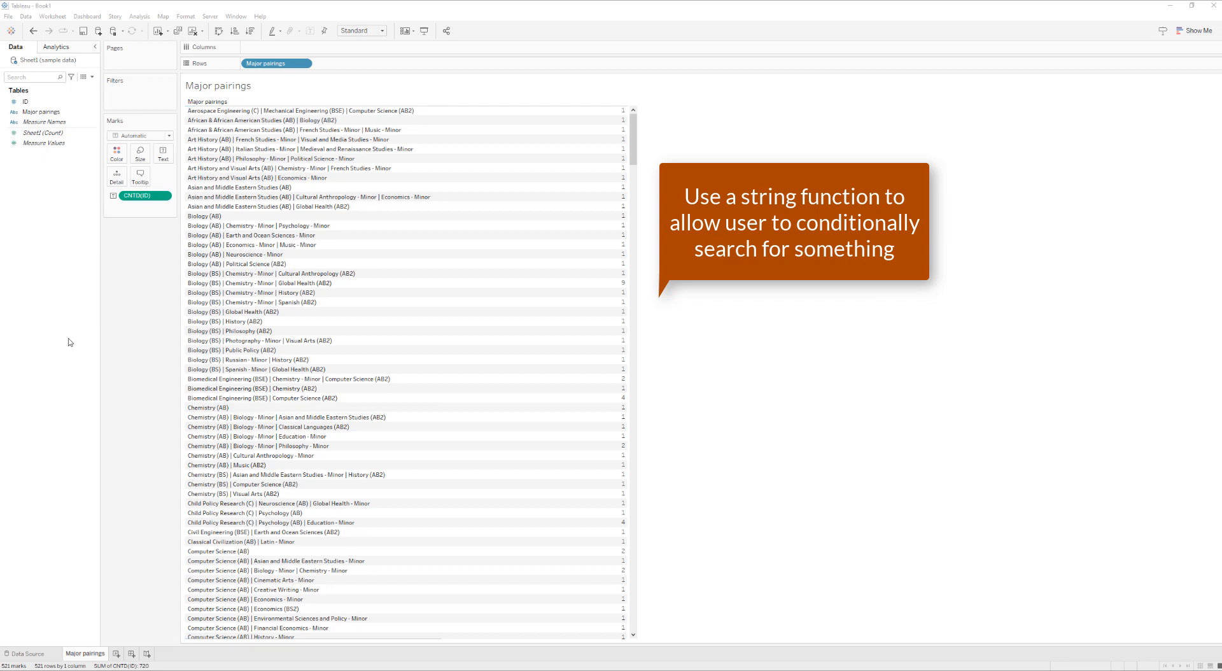
# Start a new parameter named "Select major or minor"
pyautogui.click(92, 77)
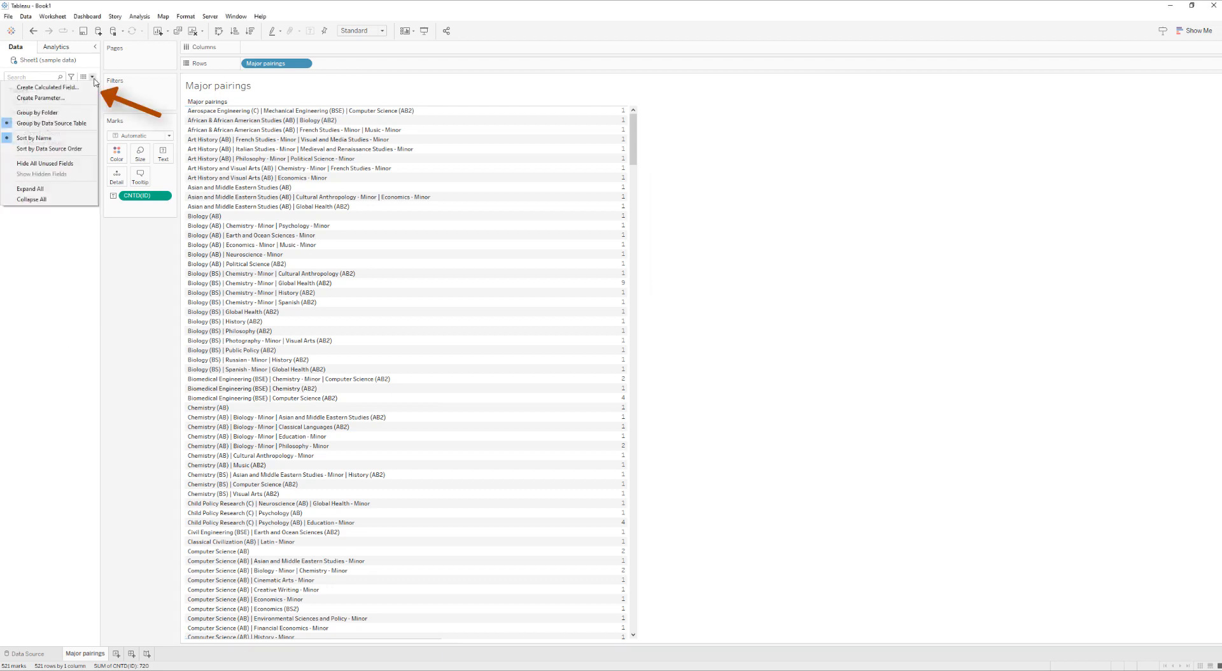
pyautogui.click(65, 96)
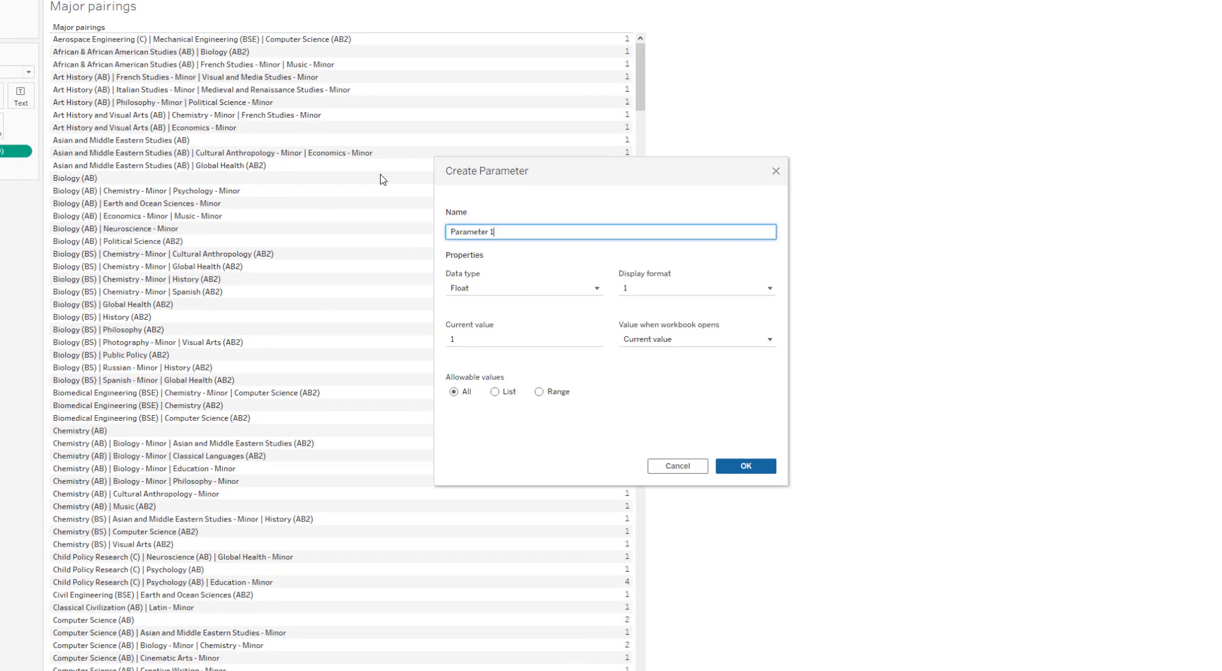
pyautogui.moveTo(529, 256); pyautogui.dragTo(448, 258)
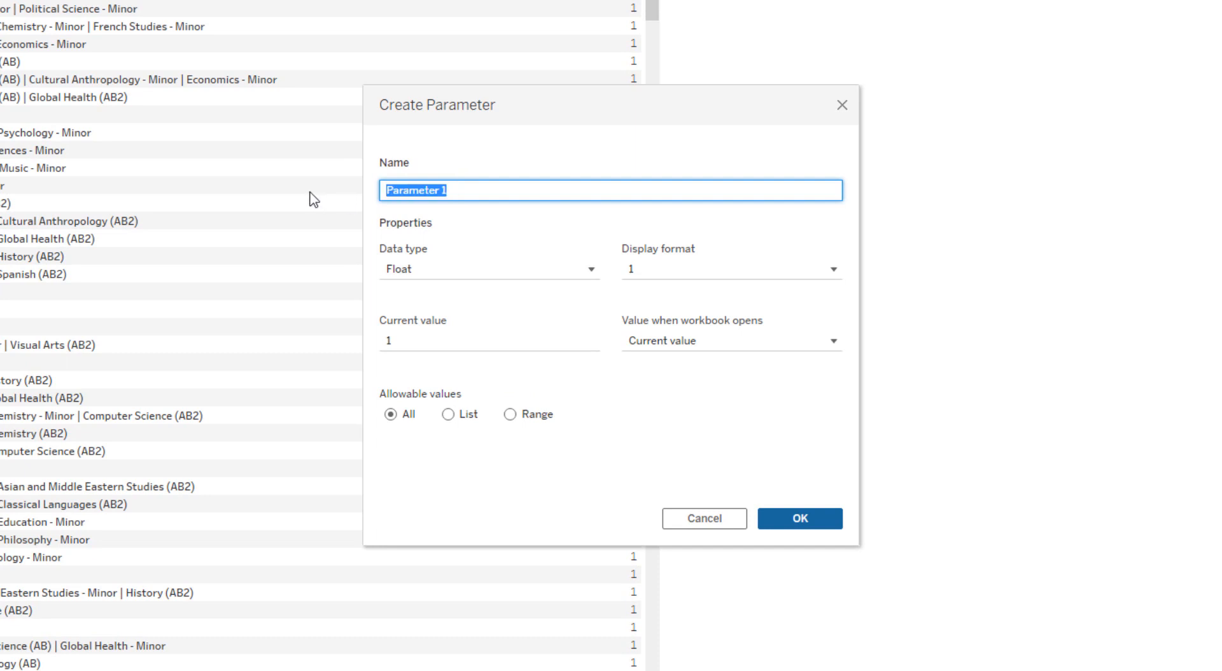
pyautogui.write('Sel')
pyautogui.write('t pairing')
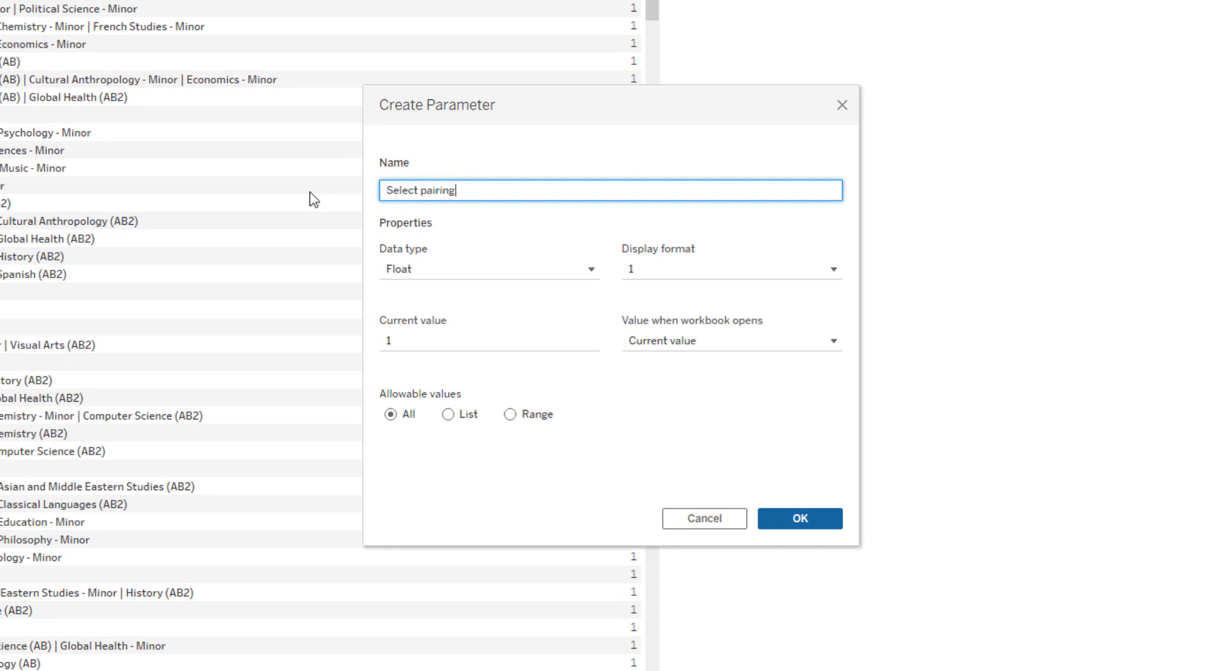
pyautogui.press('BackSpace')
pyautogui.press('BackSpace')
pyautogui.press('BackSpace')
pyautogui.press('BackSpace')
pyautogui.press('BackSpace')
pyautogui.press('BackSpace')
pyautogui.press('BackSpace')
pyautogui.write('major or minor')
# Set the new parameter's data type to String, keep all values allowed, and create it
pyautogui.click(446, 272)
pyautogui.click(440, 329)
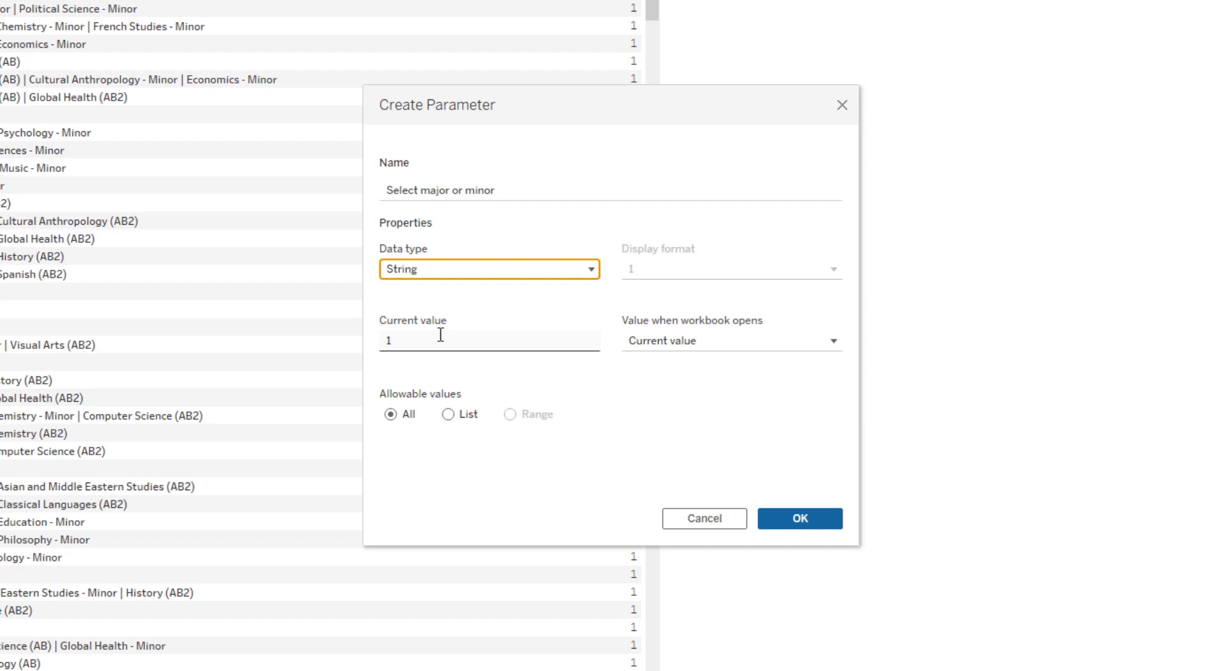
pyautogui.click(801, 518)
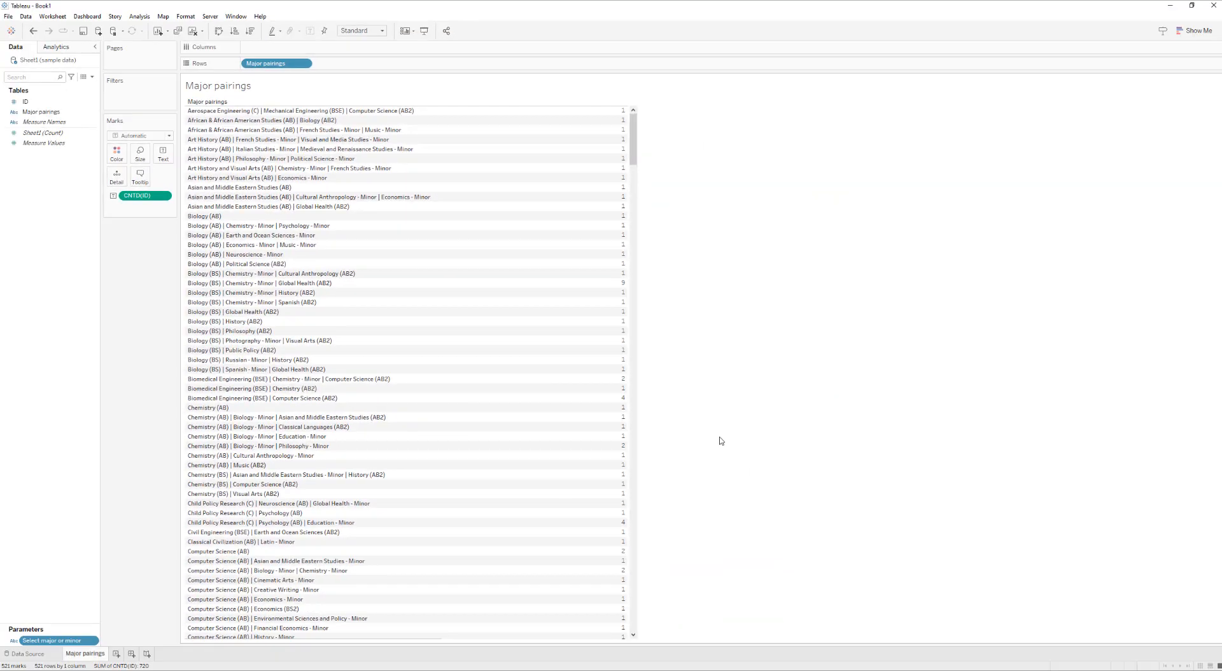
# Start a new calculated field named "calc.Selection"
pyautogui.click(92, 77)
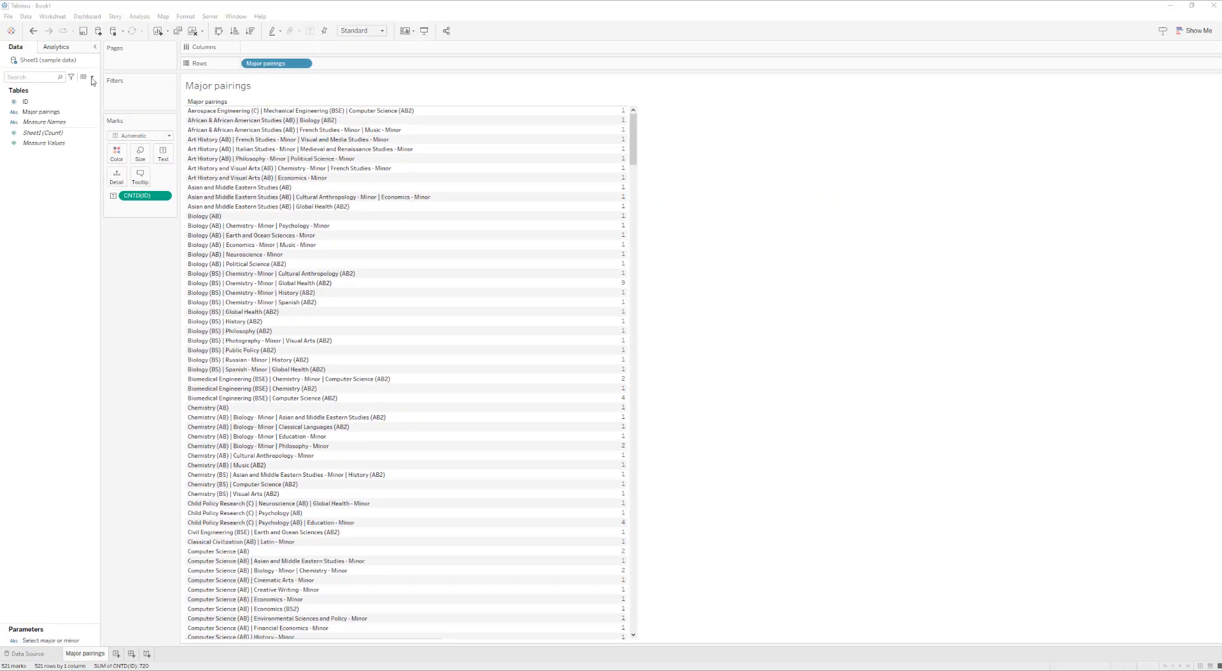
pyautogui.click(79, 85)
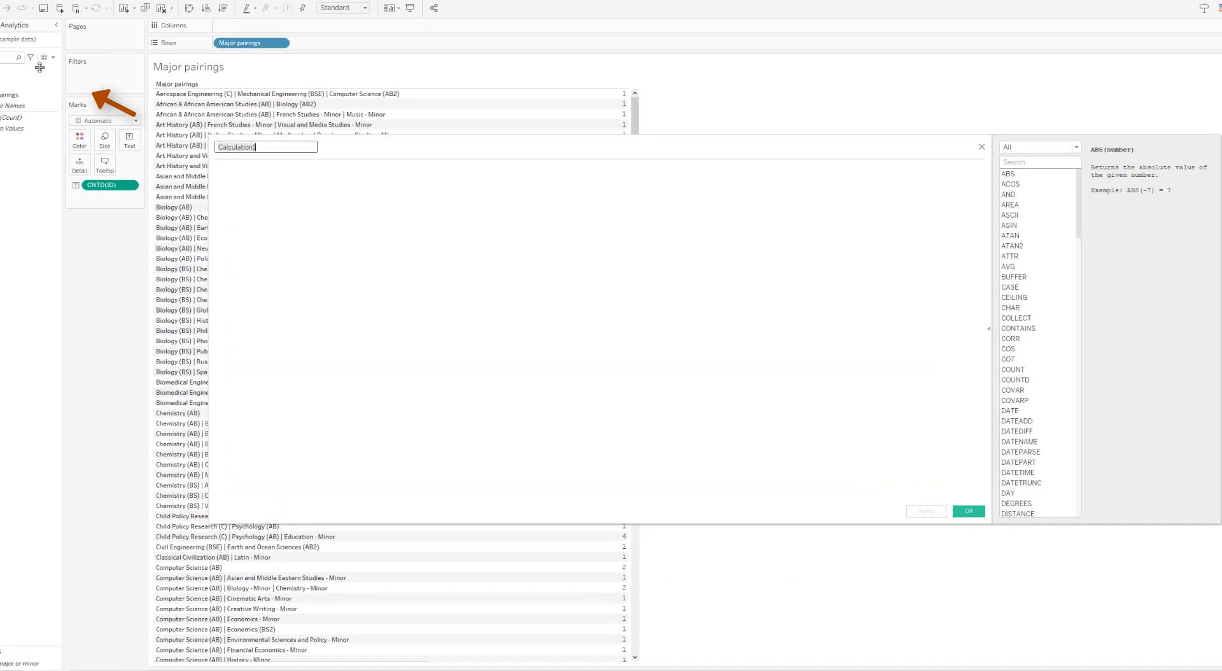
pyautogui.write('cal')
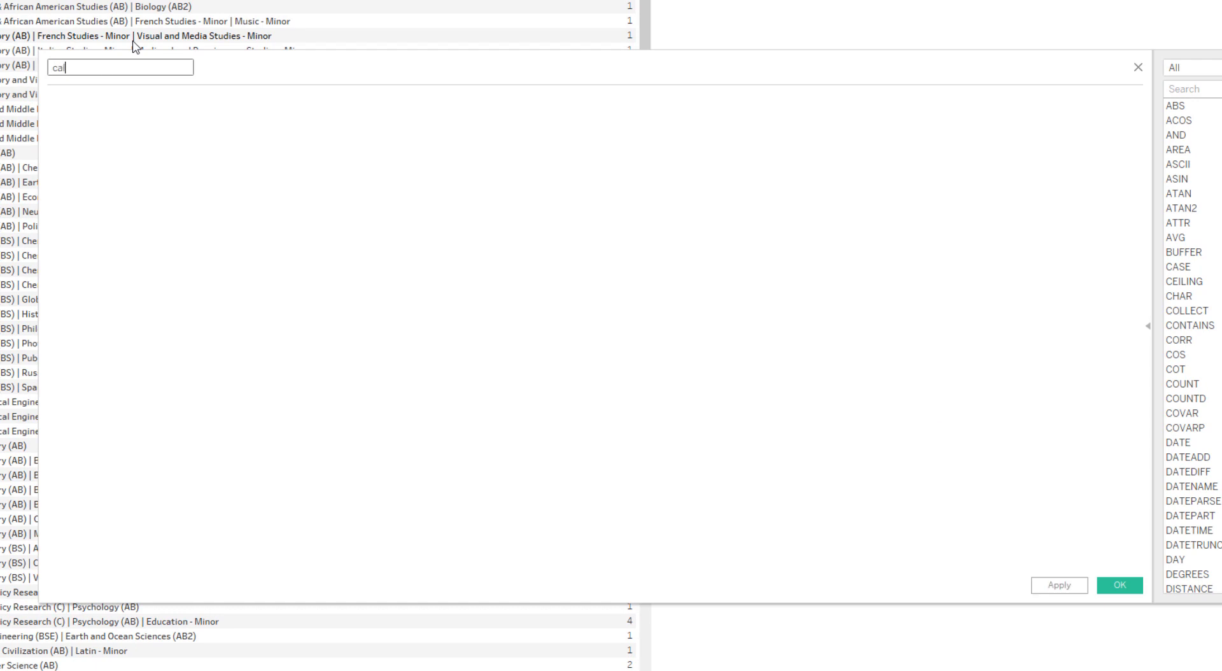
pyautogui.write('c.Selection')
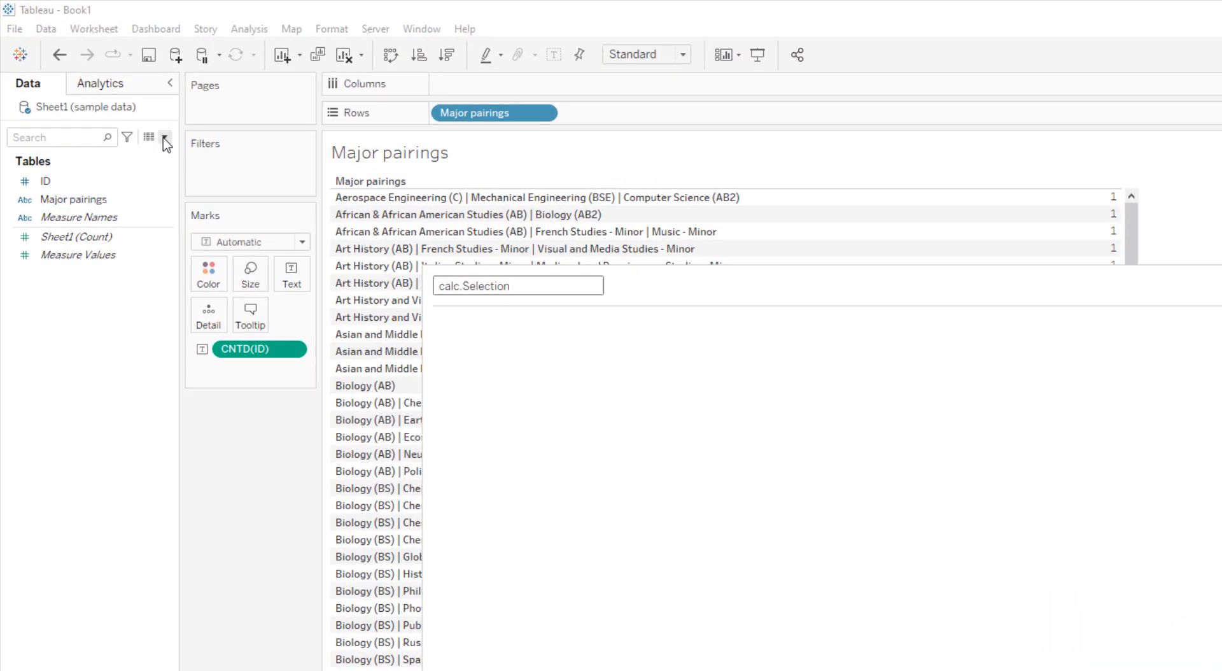
pyautogui.click(165, 137)
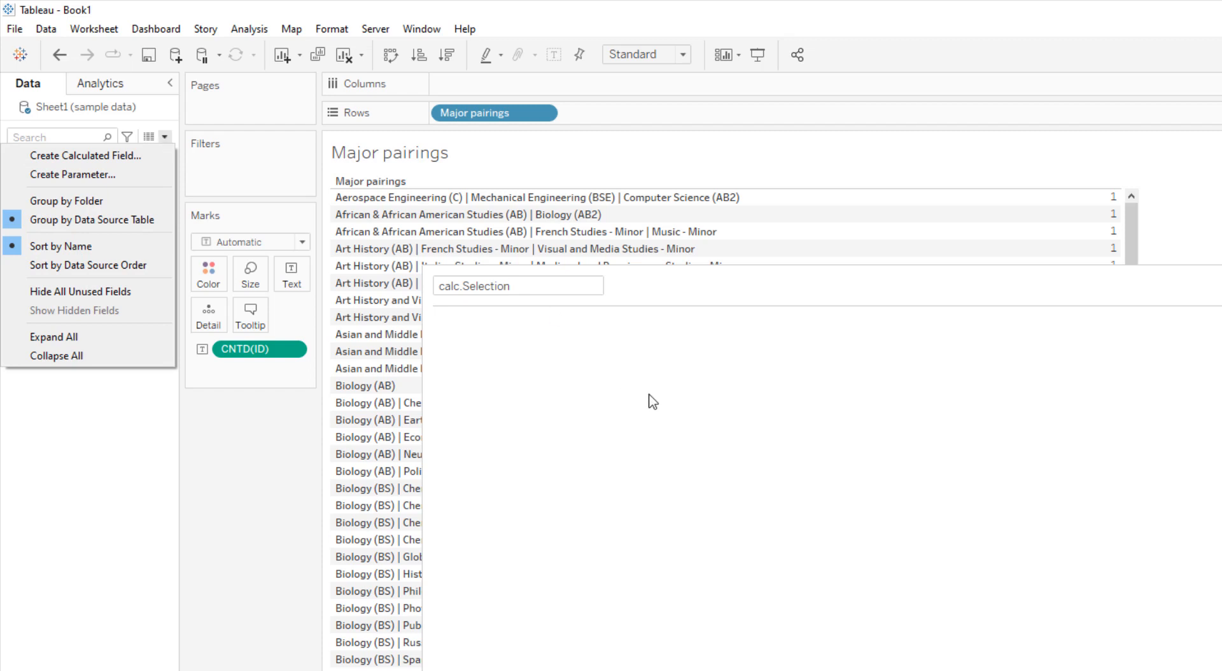
pyautogui.click(625, 400)
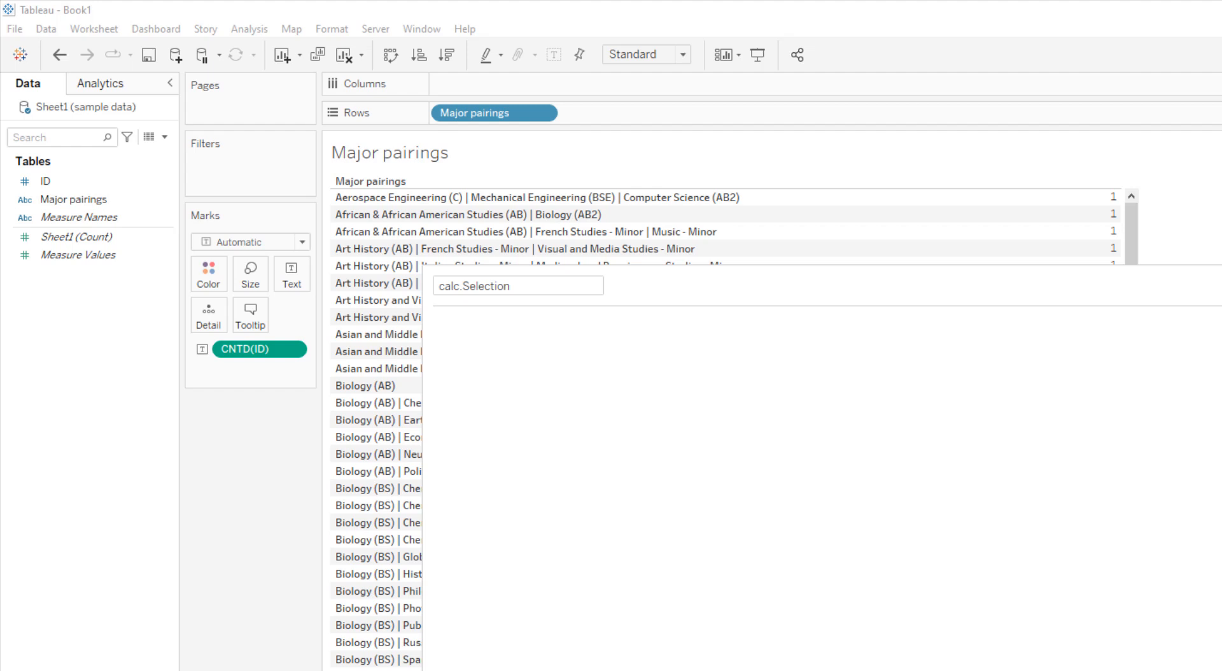
# Add the comment "// looking at value entered in parameter and setting a true or false value" to the calc.Selection formula
pyautogui.click(128, 138)
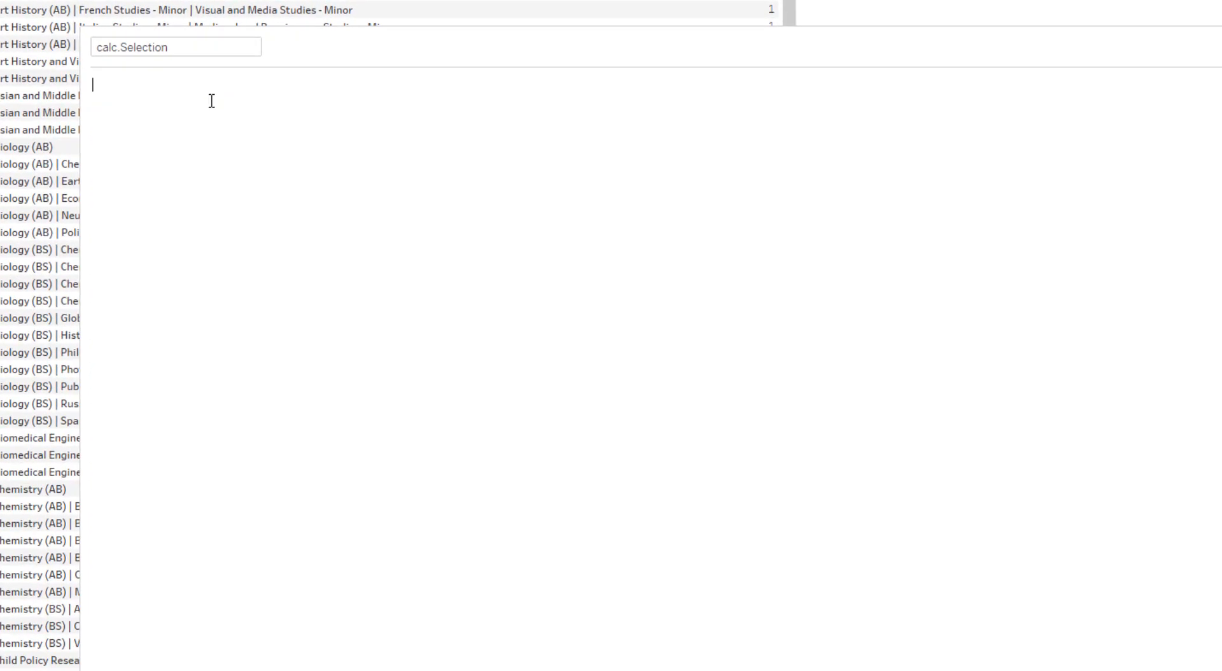
pyautogui.write('// looking at value entered in parameter and setting a true or false value')
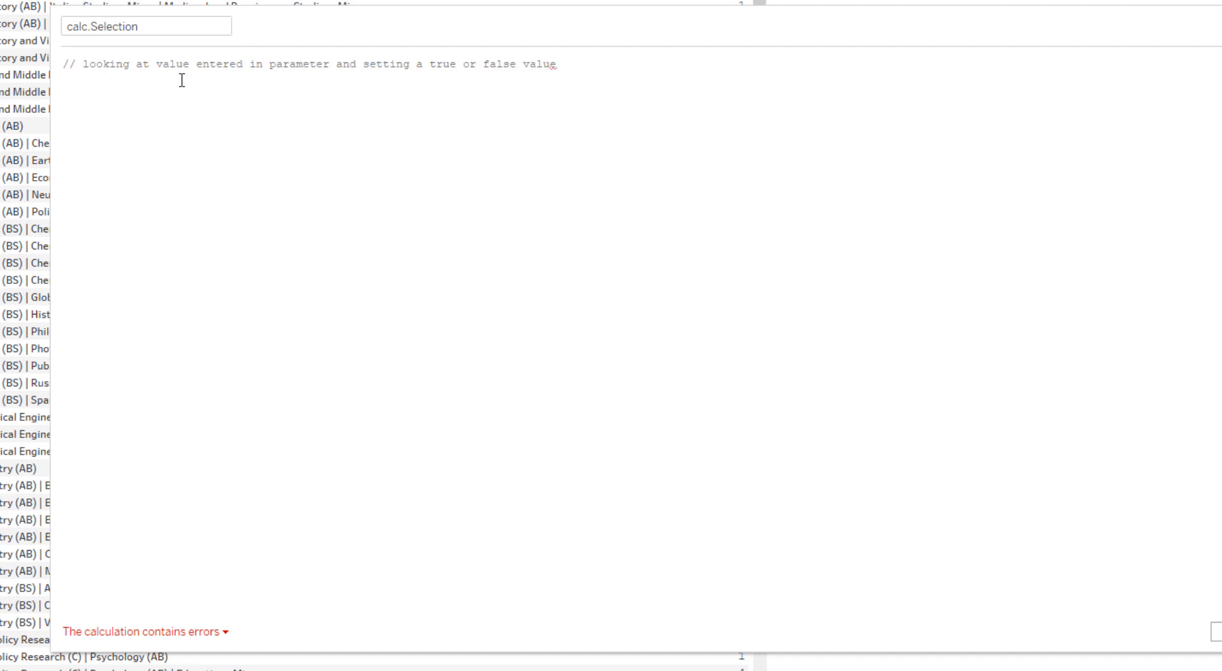
pyautogui.press('Return')
# Enter the formula CONTAINS([Select major or minor],[Major pairings]) below the comment and save the calc.Selection field
pyautogui.write('CO')
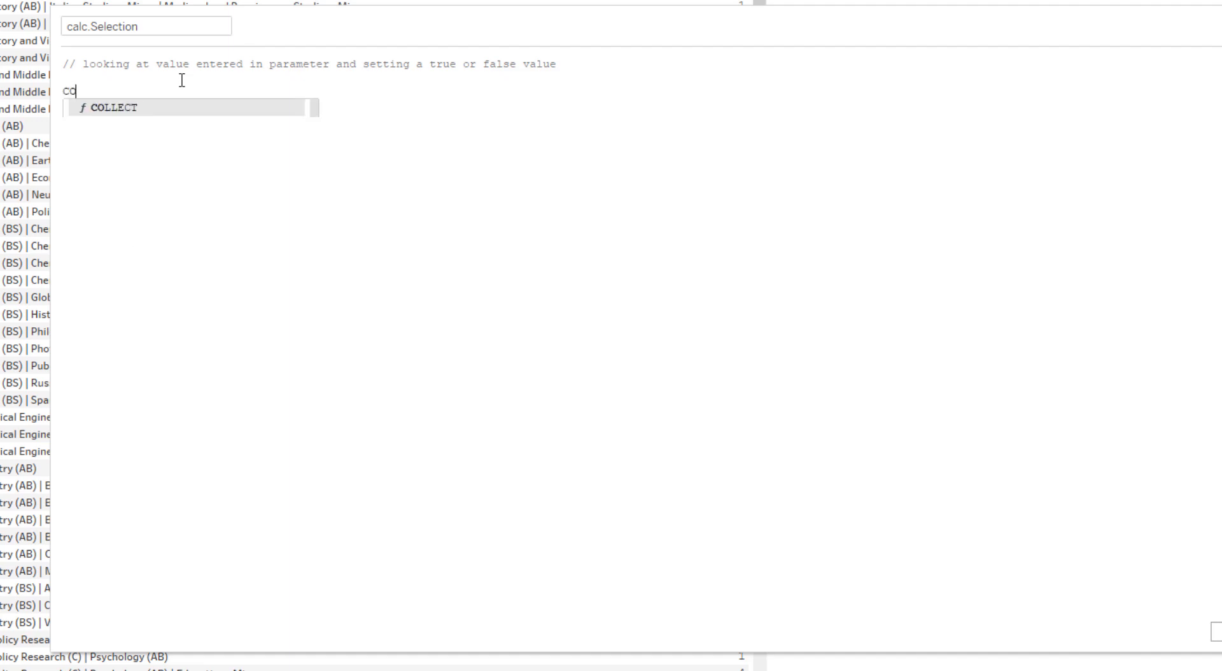
pyautogui.write('NTAIN')
pyautogui.press('Return')
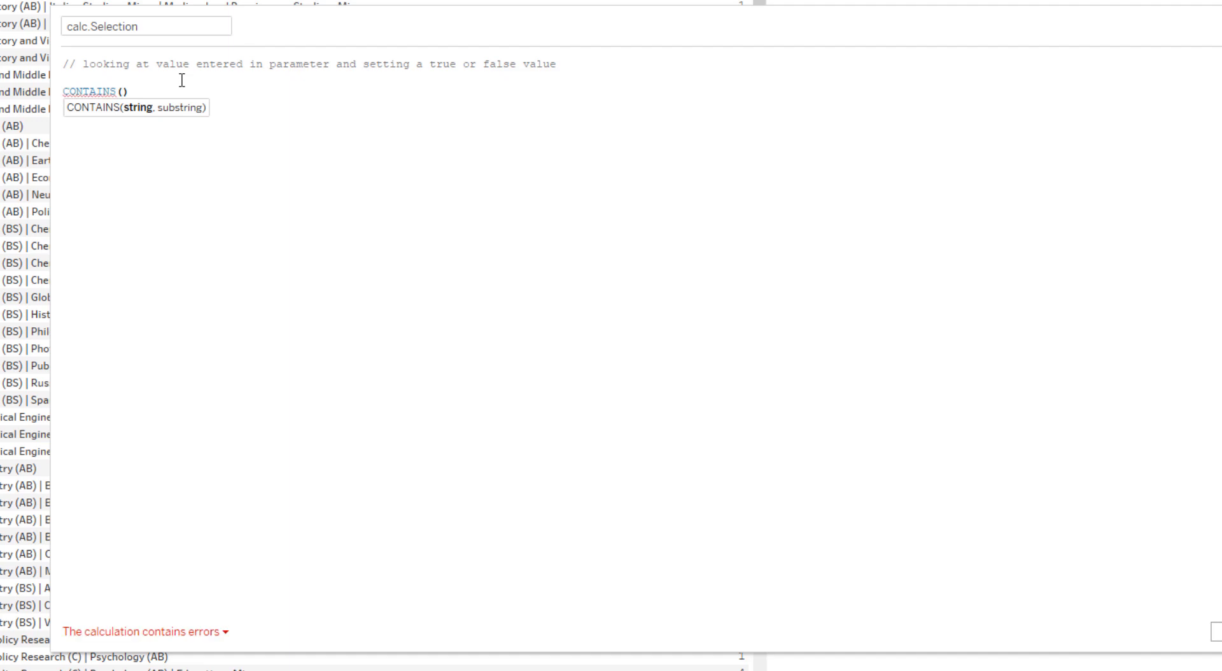
pyautogui.write('Sel')
pyautogui.write('ec')
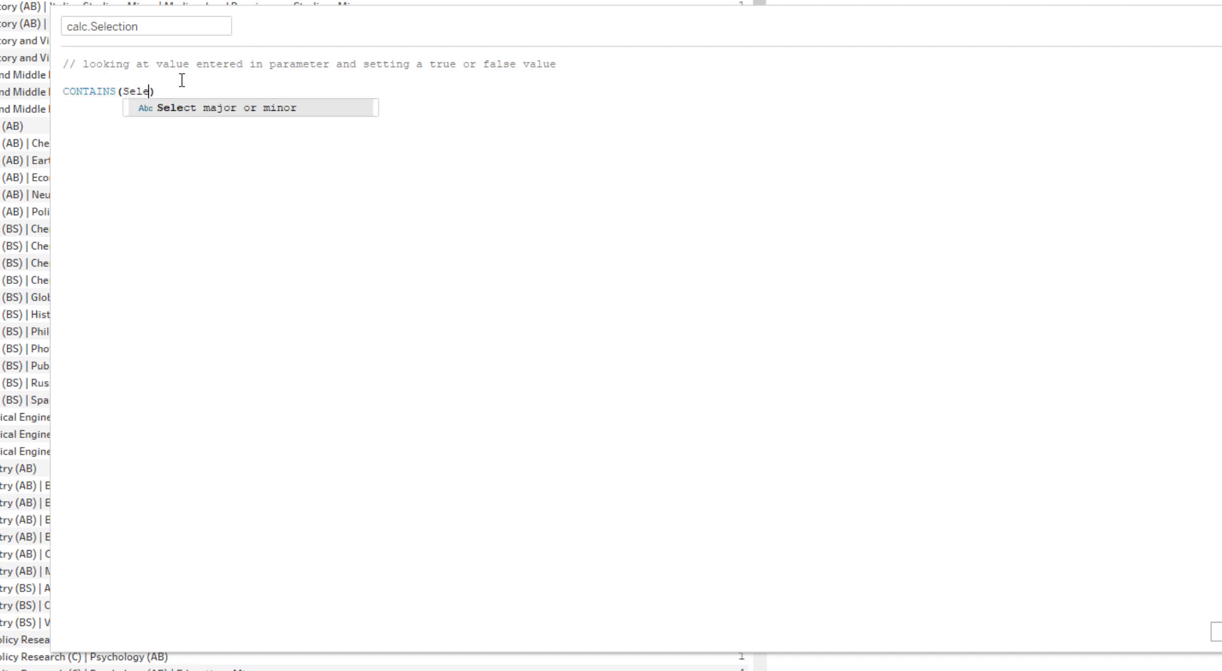
pyautogui.press('Return')
pyautogui.write(',')
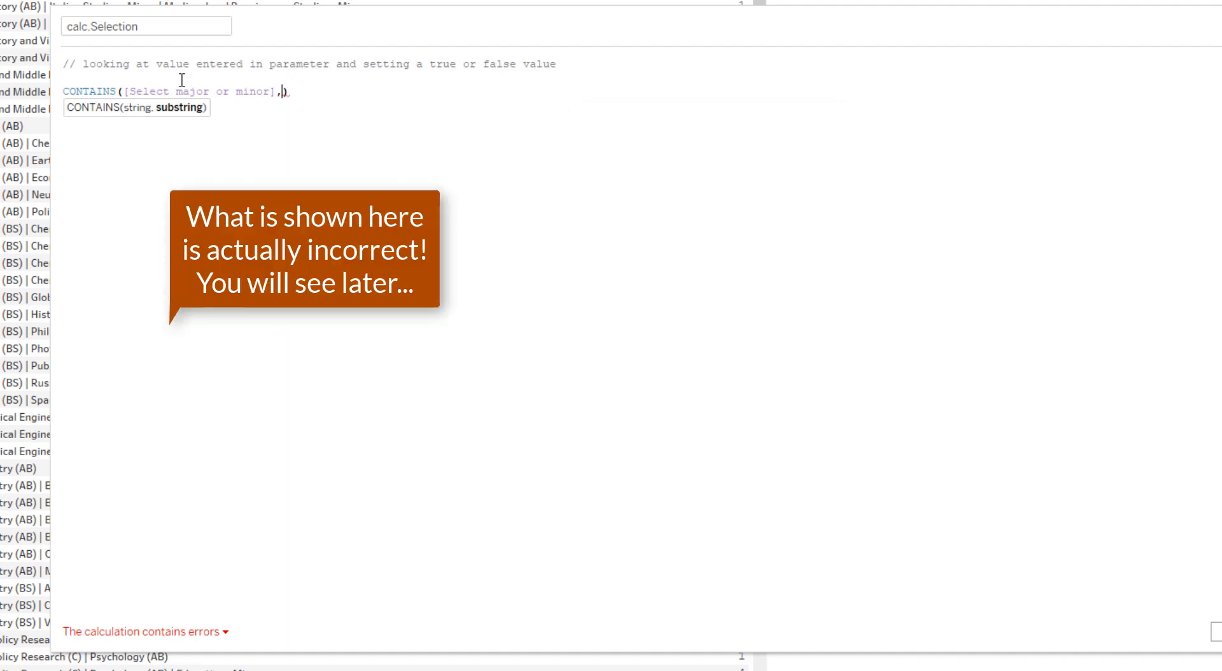
pyautogui.write('major')
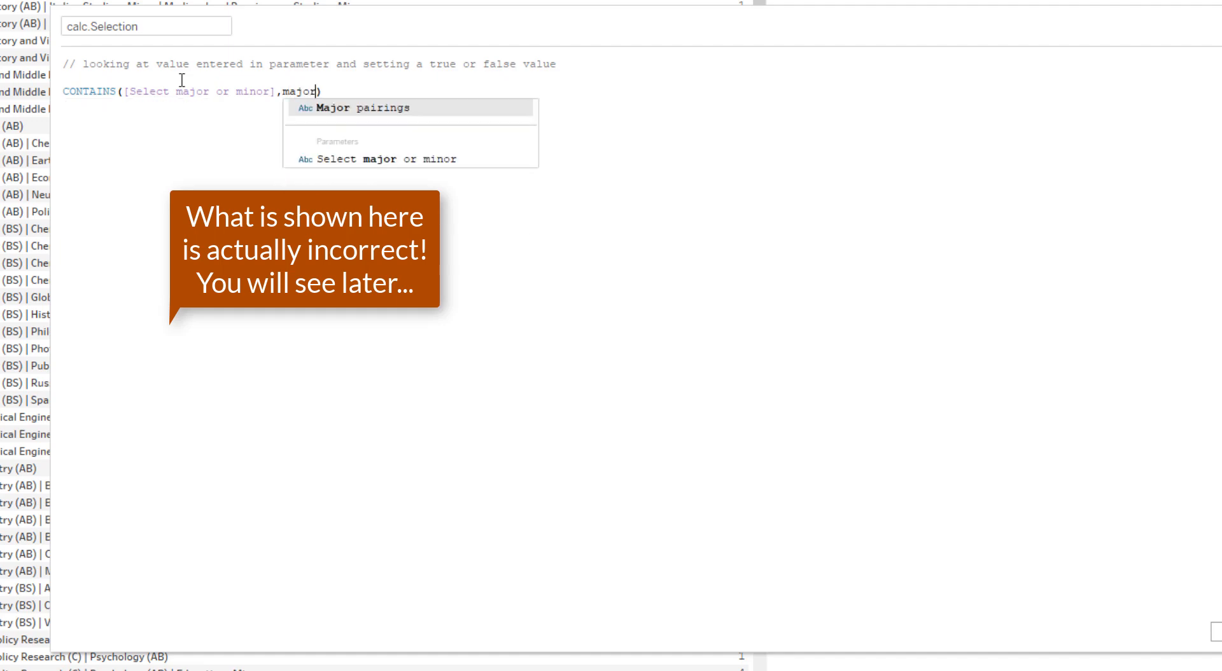
pyautogui.press('Return')
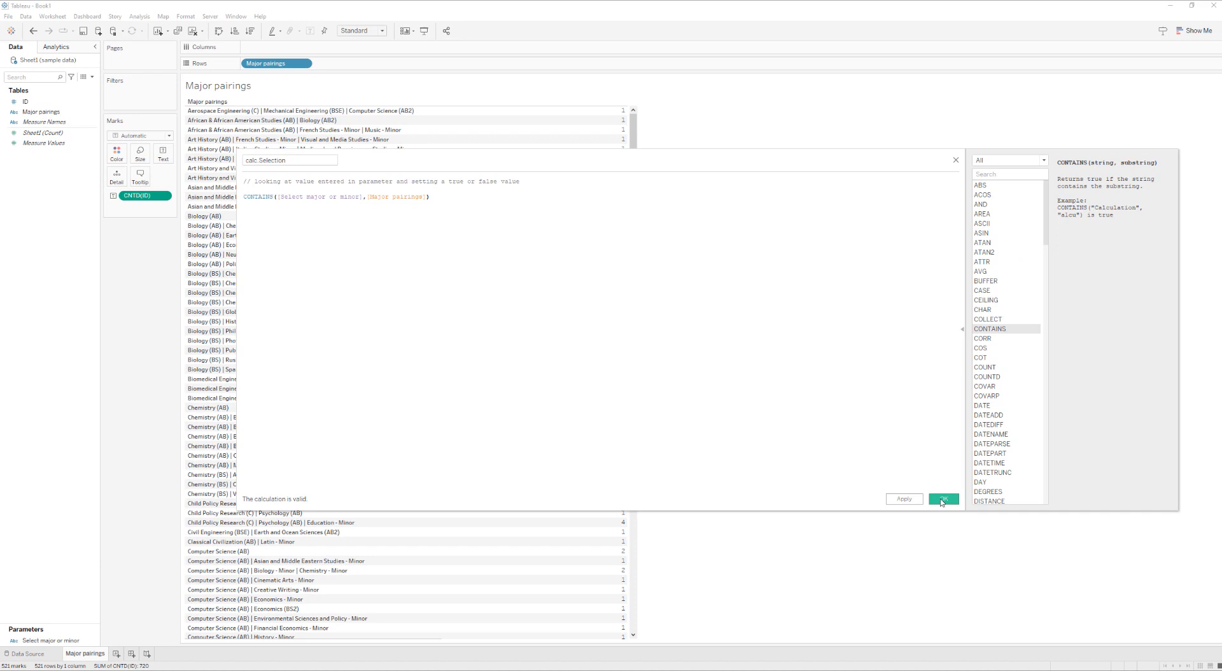
pyautogui.click(941, 501)
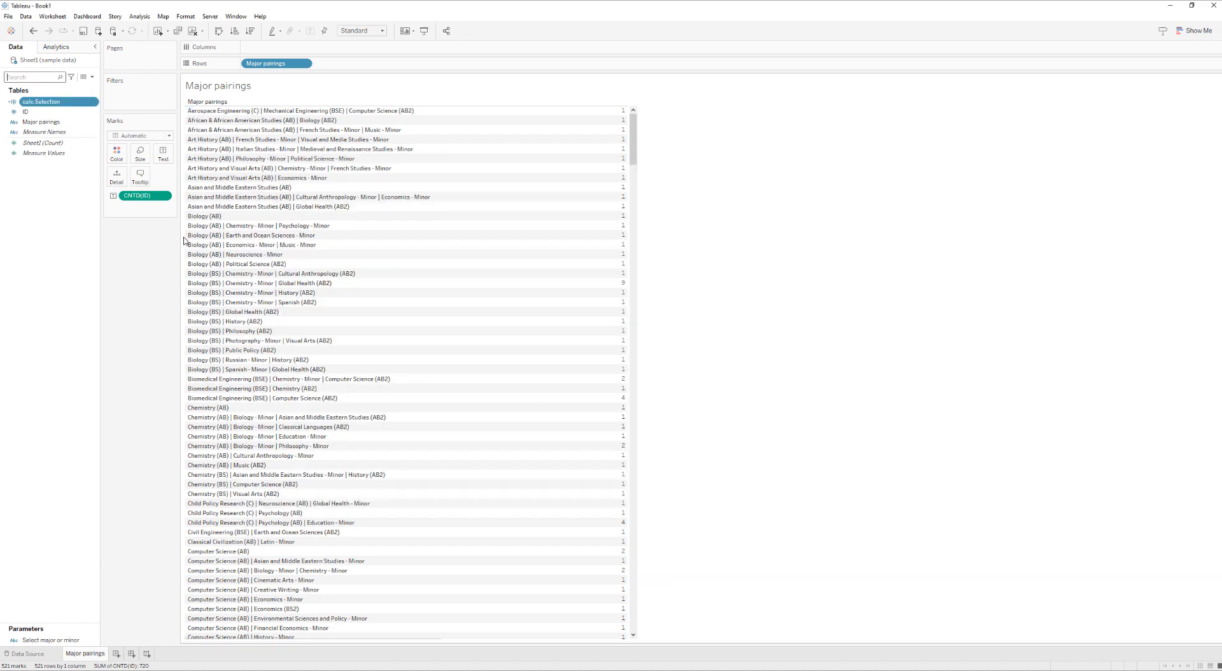
# Show the control for the "Select major or minor" parameter and place it beneath the Marks card
pyautogui.click(95, 640)
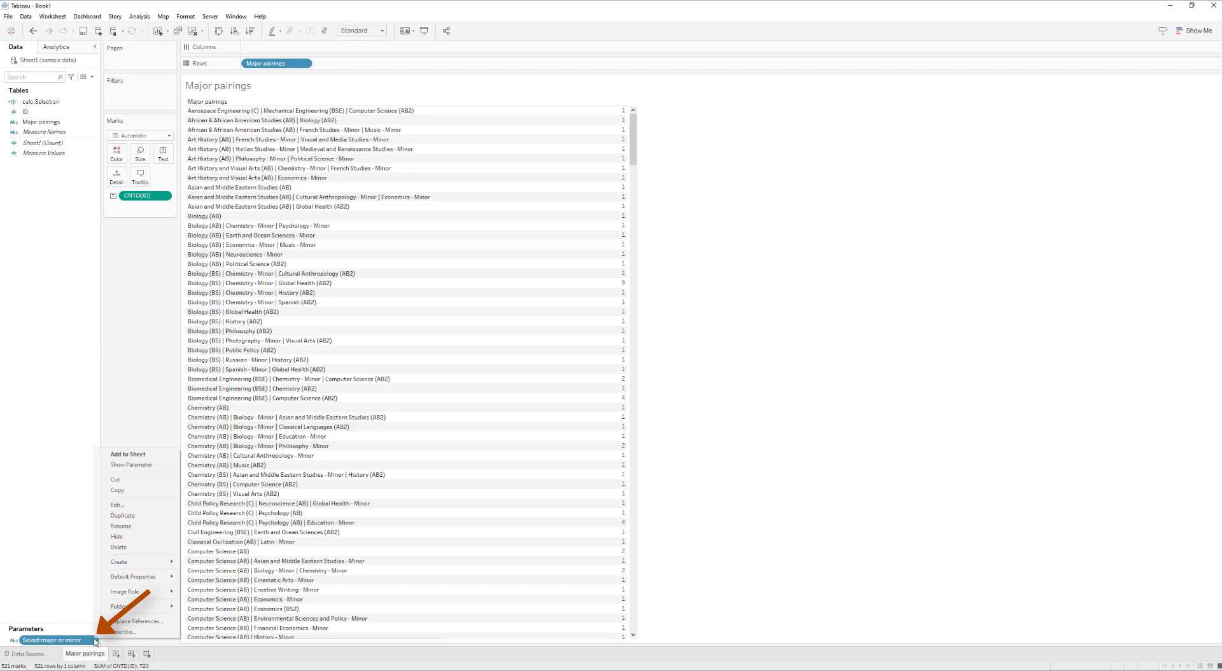
pyautogui.click(140, 464)
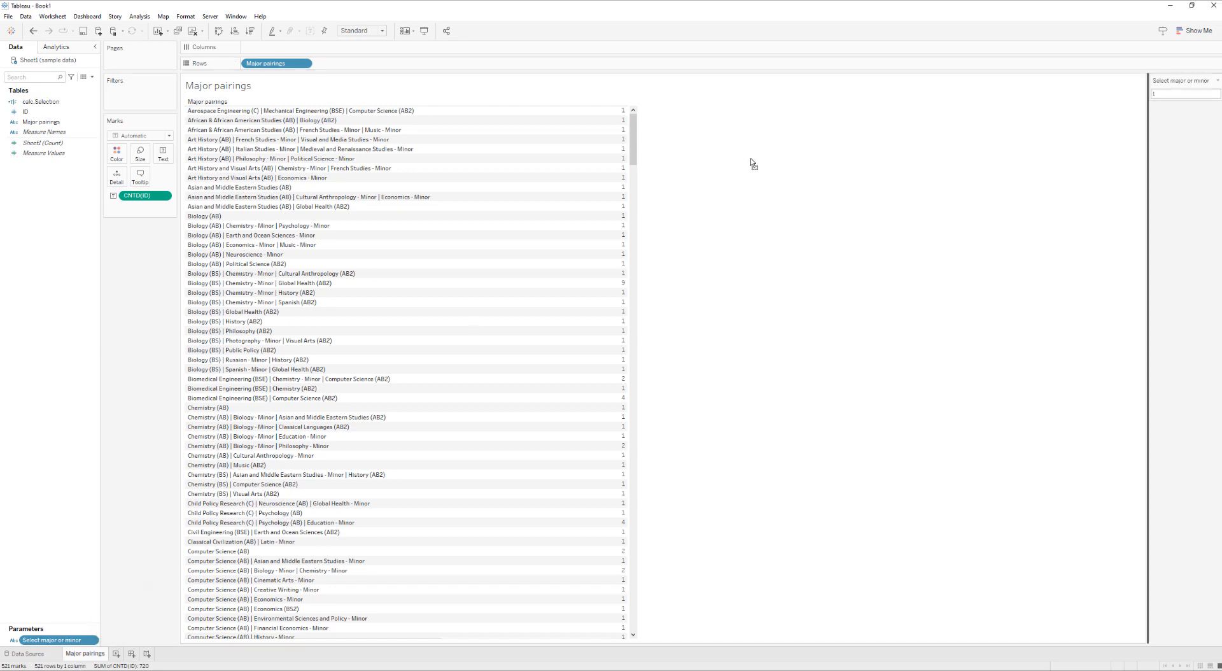
pyautogui.moveTo(145, 247); pyautogui.dragTo(147, 248)
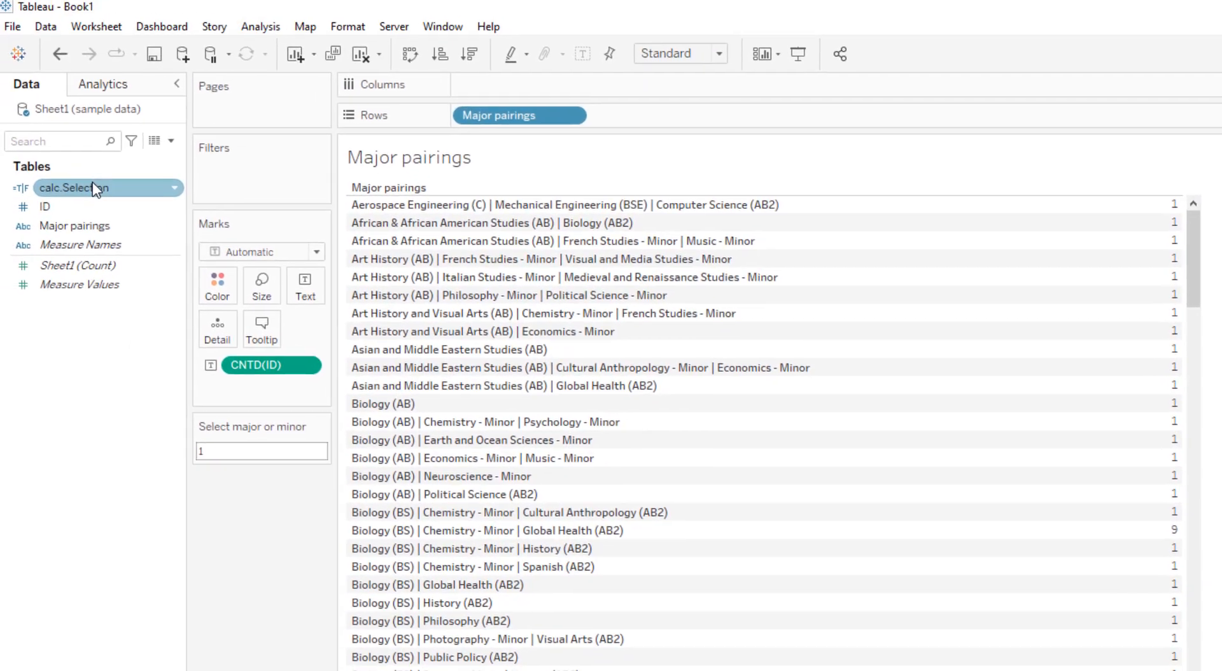
# Add calc.Selection as a filter on the sheet without selecting any of its values
pyautogui.click(89, 192)
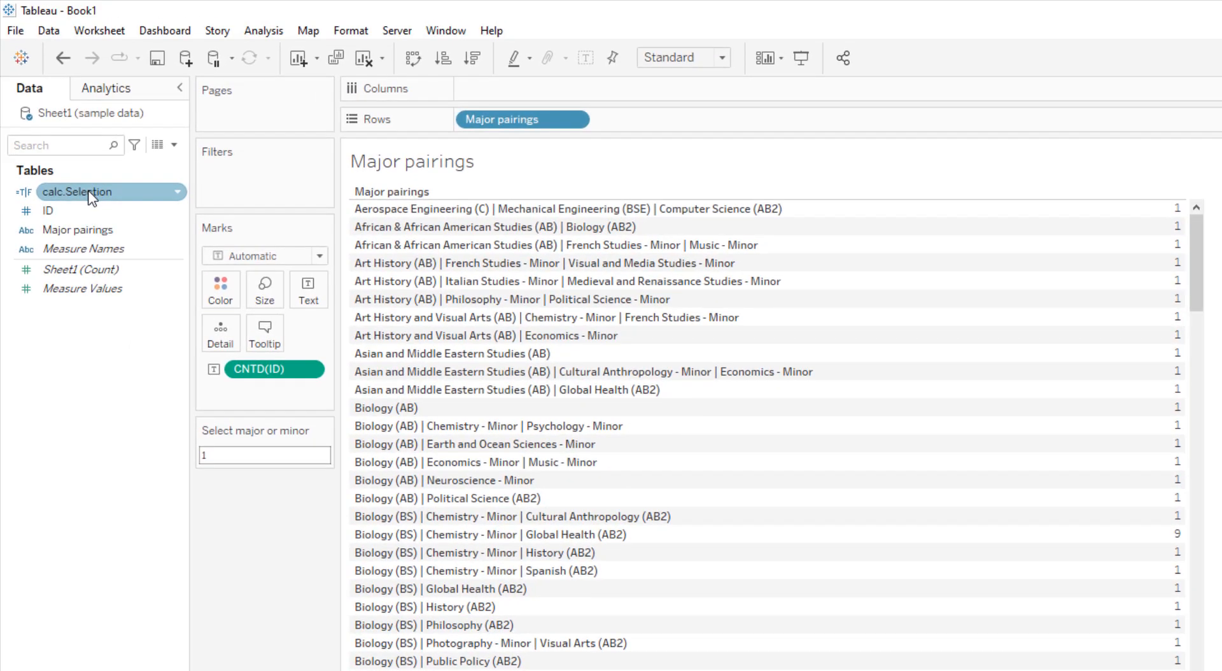
pyautogui.moveTo(93, 196); pyautogui.dragTo(246, 173)
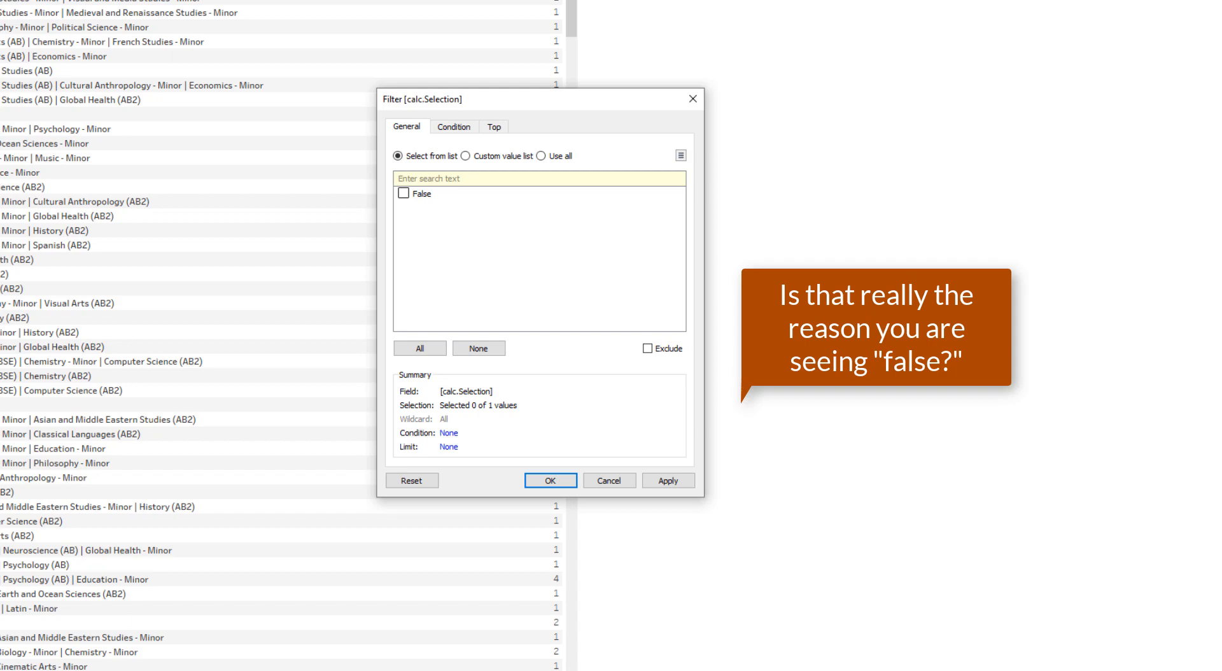
pyautogui.click(551, 480)
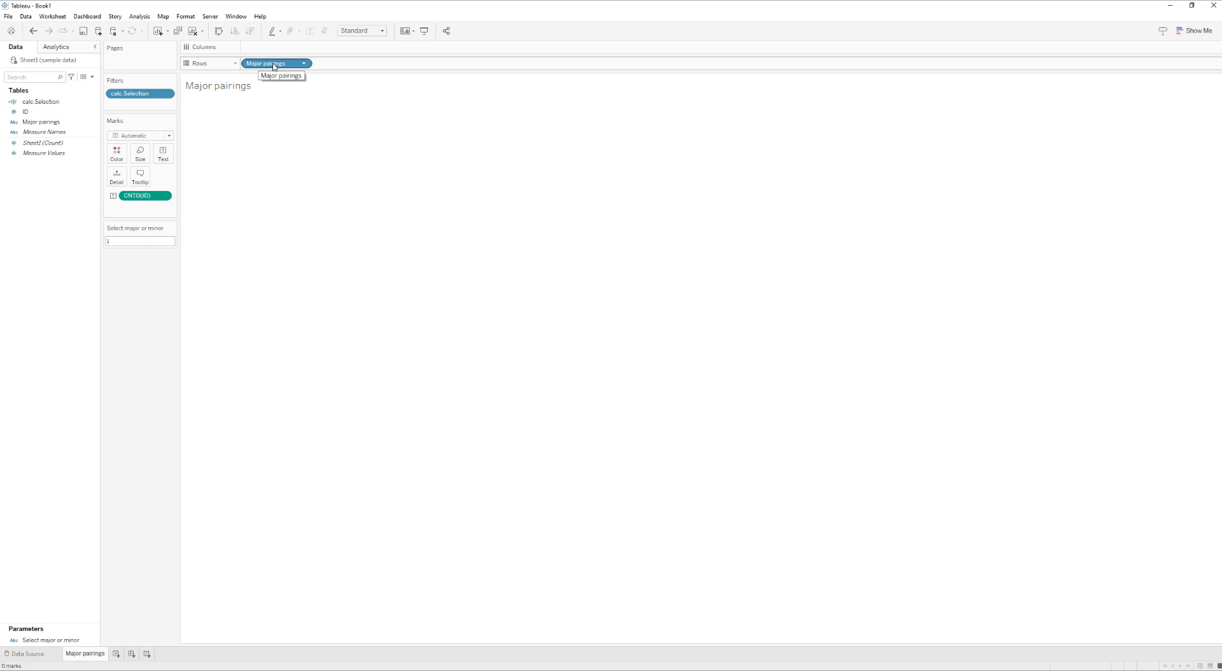
# Clear the value of the "Select major or minor" parameter and check which values the calc.Selection filter offers
pyautogui.doubleClick(121, 241)
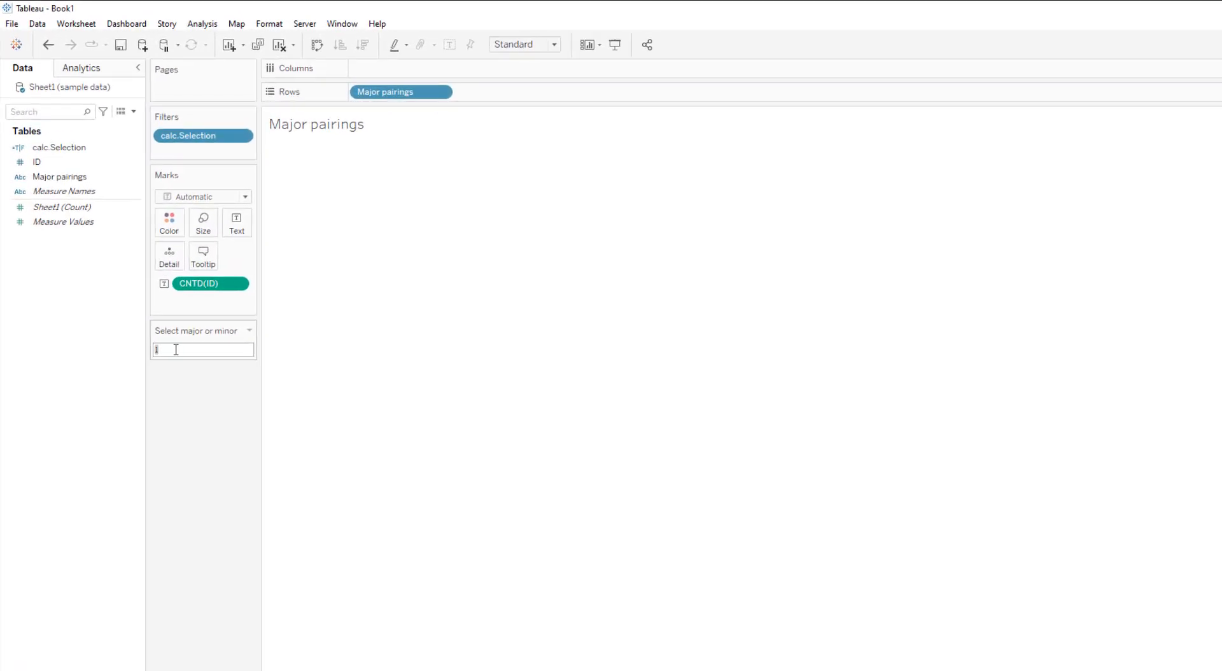
pyautogui.press('BackSpace')
pyautogui.doubleClick(225, 142)
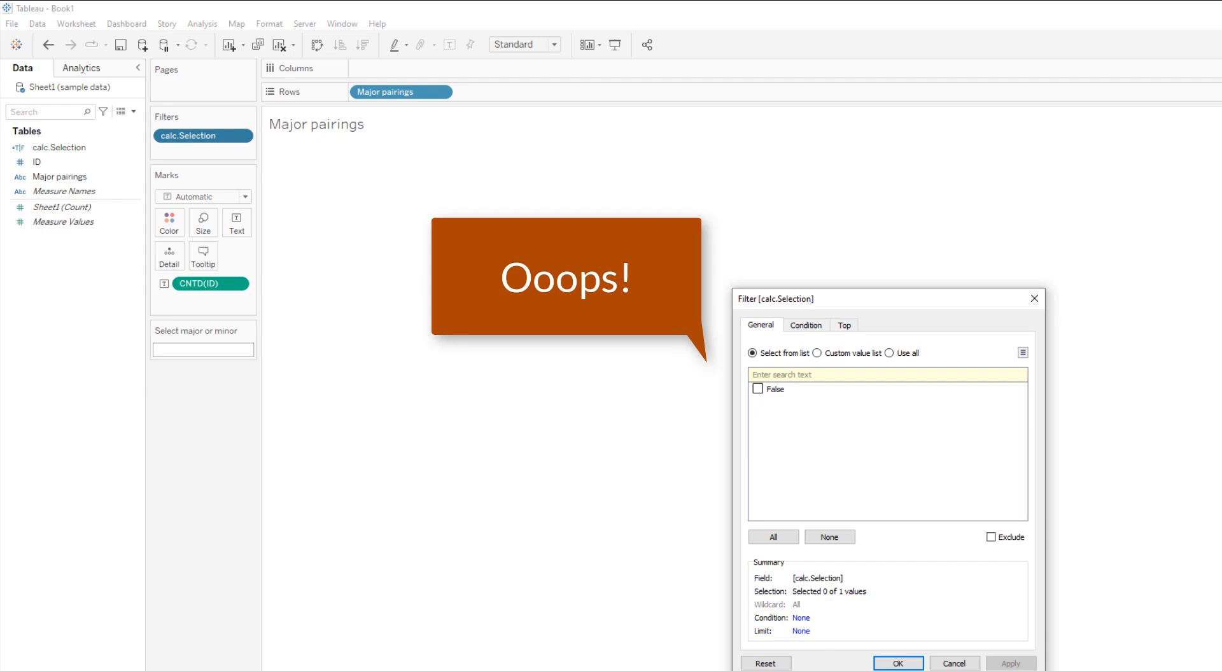
pyautogui.click(955, 664)
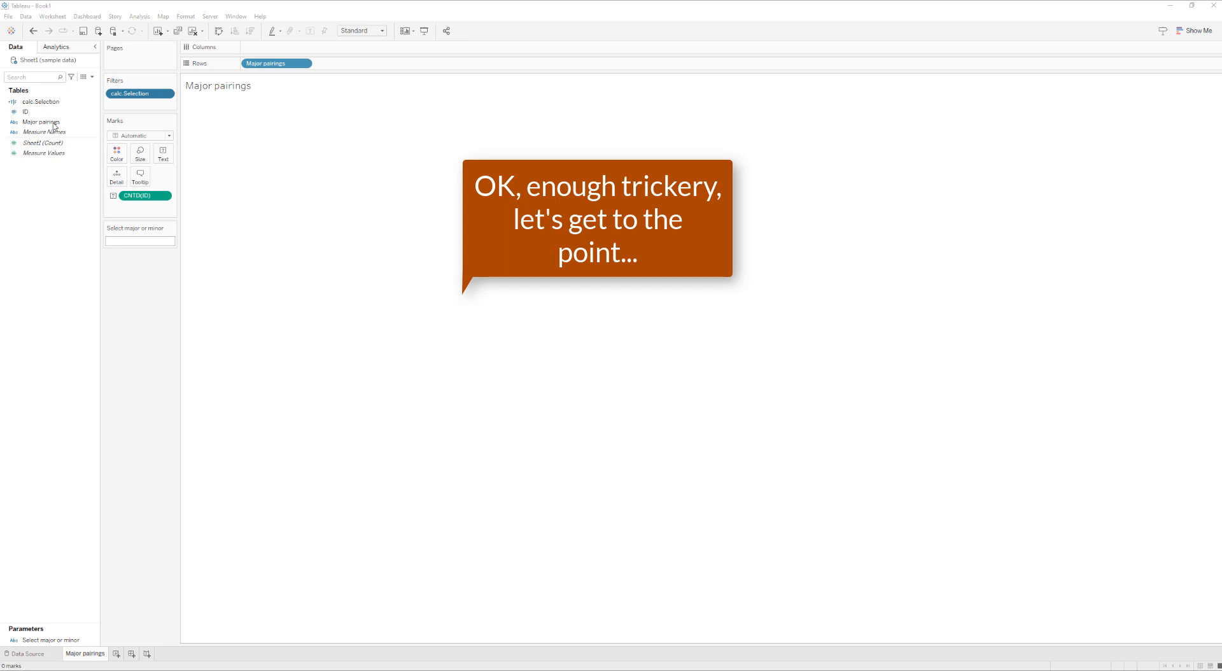
# Reopen the calc.Selection formula for editing and remove the parameter argument so [Major pairings] comes first in CONTAINS
pyautogui.click(37, 102)
pyautogui.rightClick(40, 102)
pyautogui.click(70, 158)
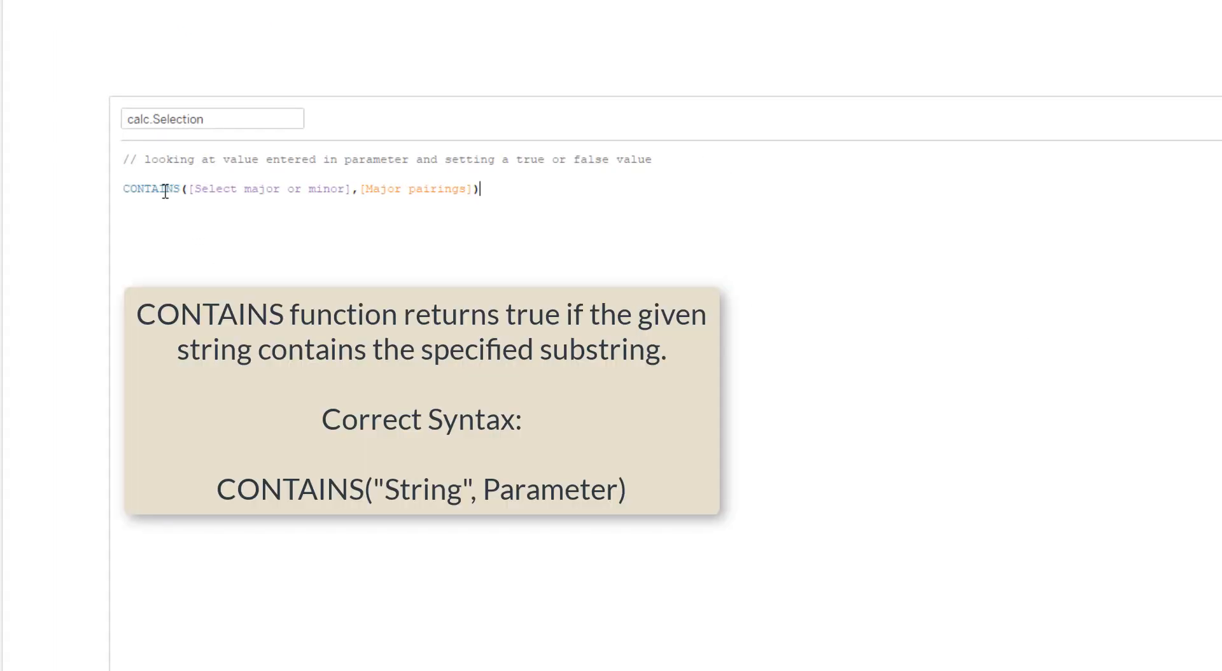
pyautogui.click(295, 232)
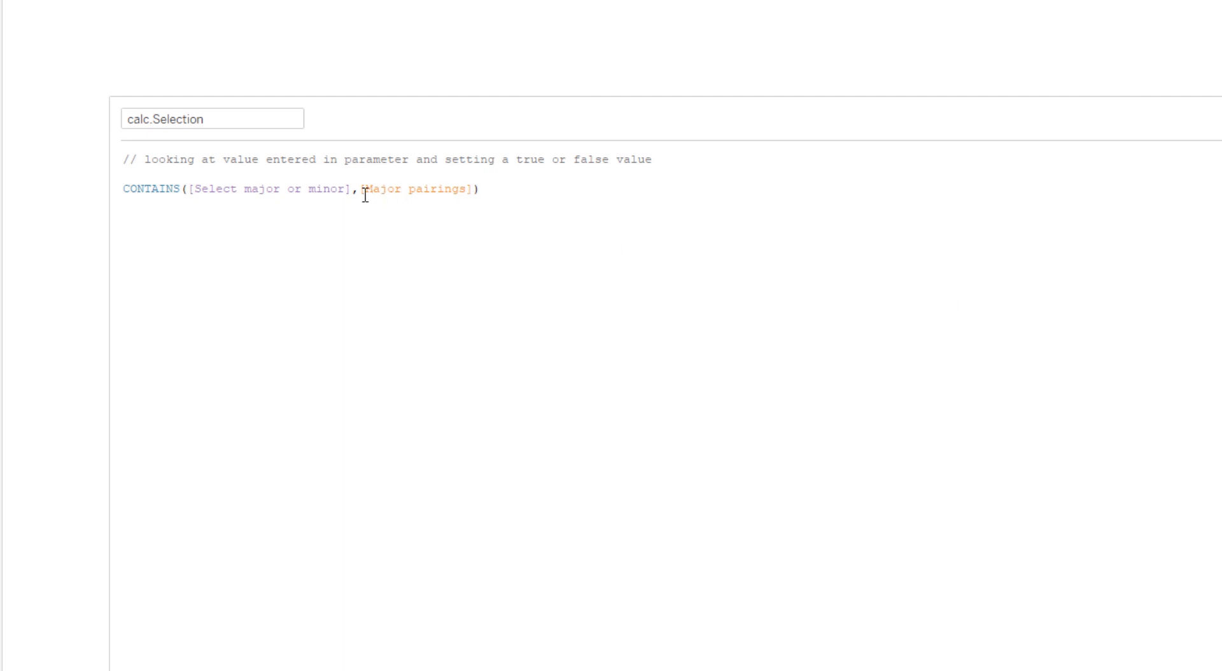
pyautogui.moveTo(359, 189); pyautogui.dragTo(202, 190)
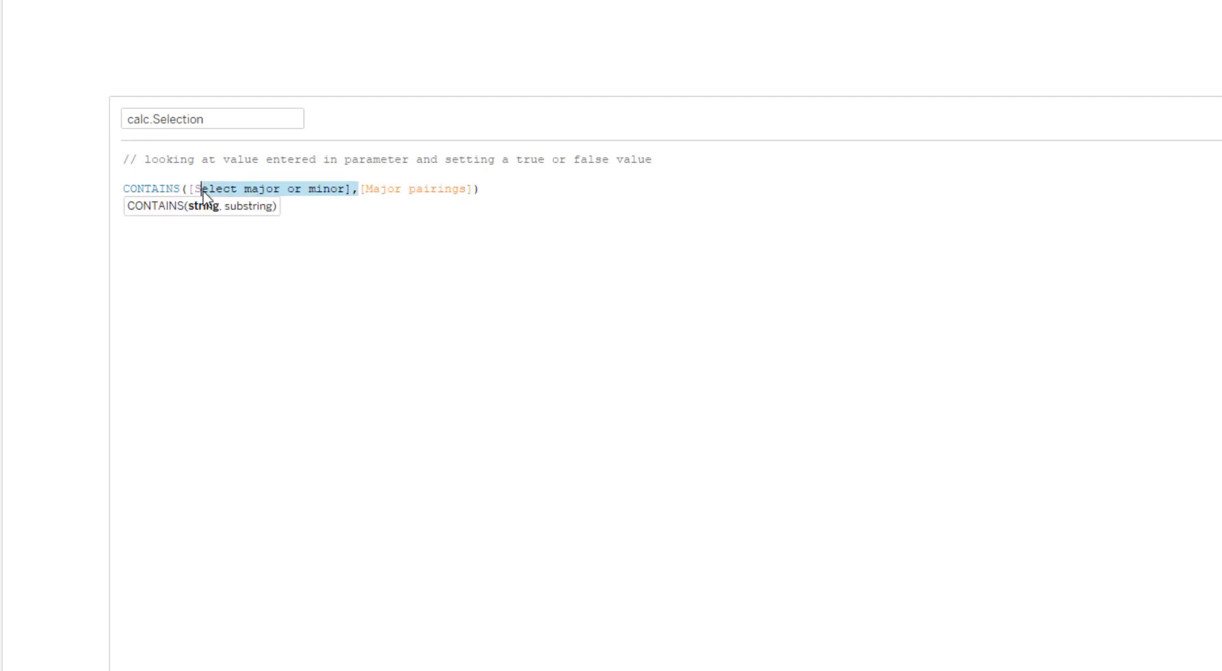
pyautogui.press('BackSpace')
pyautogui.press('BackSpace')
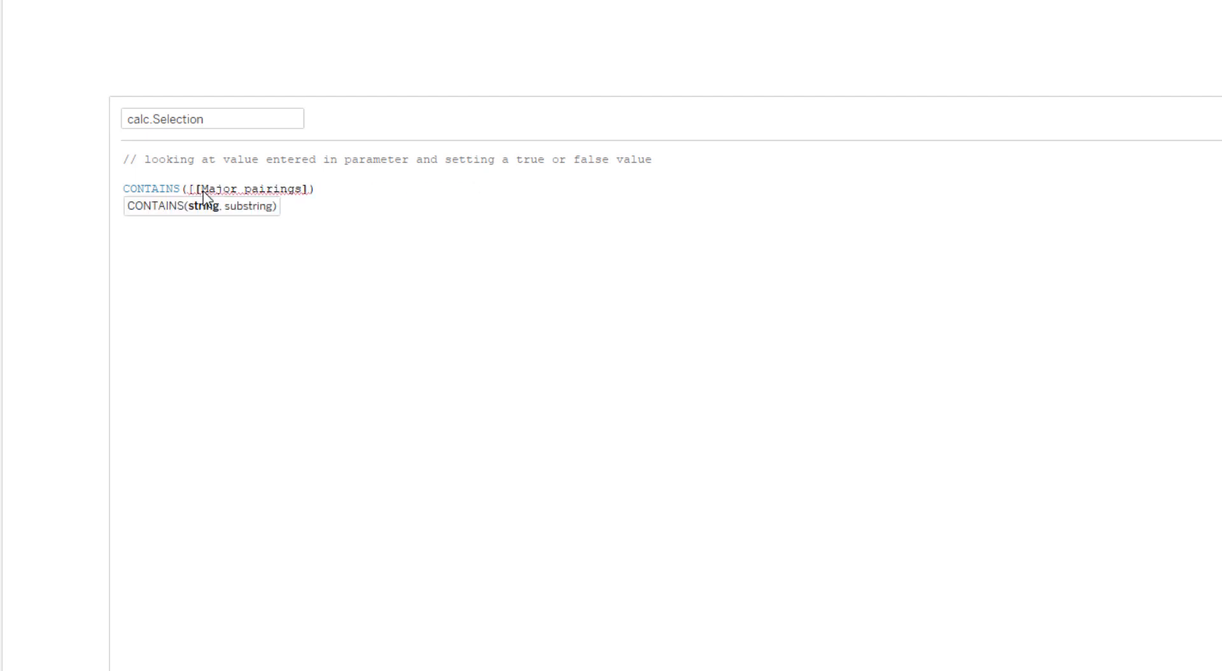
pyautogui.press('BackSpace')
# Add [Select major or minor] as the second CONTAINS argument after [Major pairings] and save calc.Selection
pyautogui.click(305, 190)
pyautogui.write(',')
pyautogui.write('[selec')
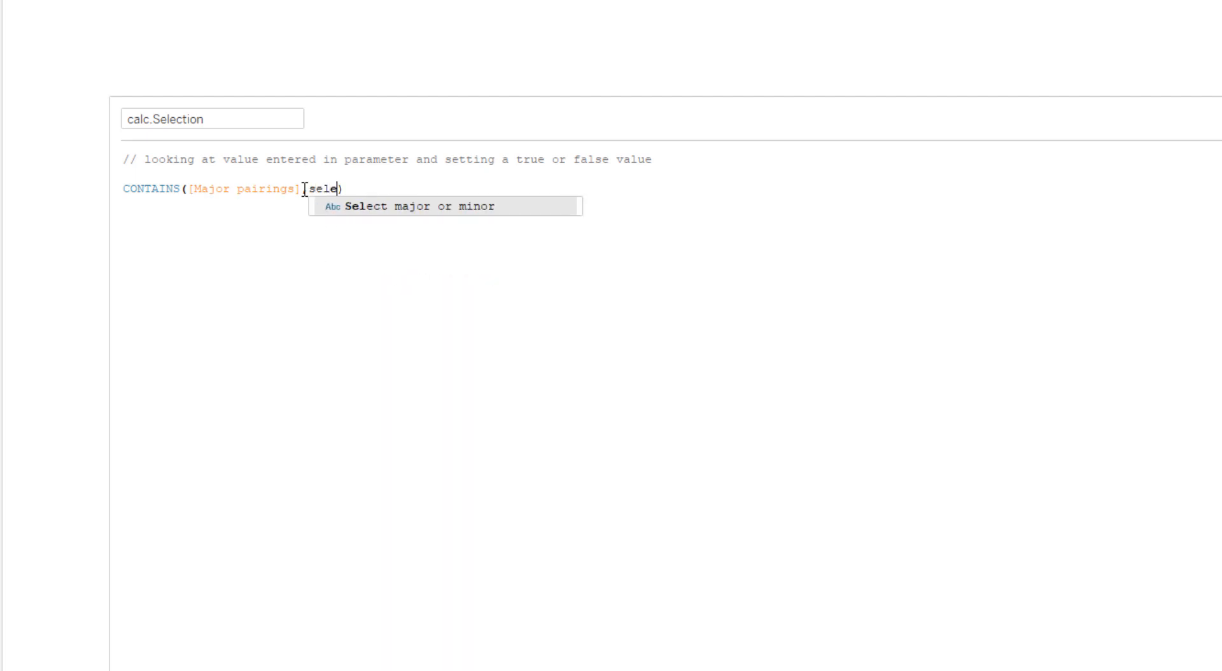
pyautogui.press('Return')
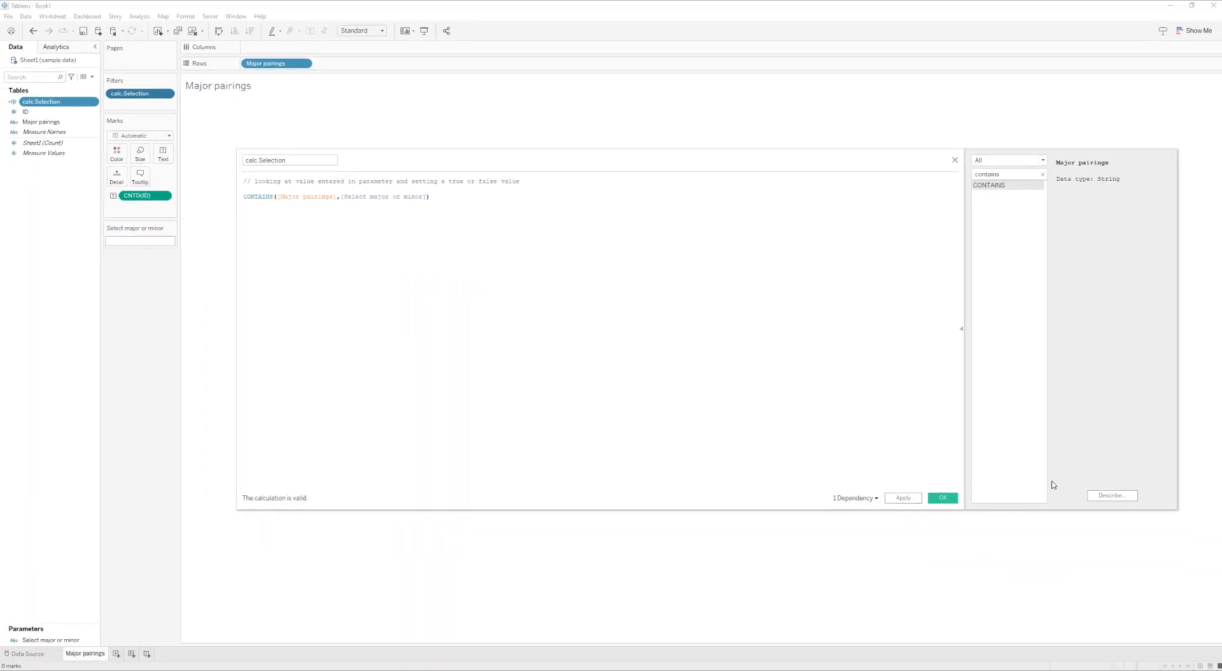
pyautogui.click(949, 499)
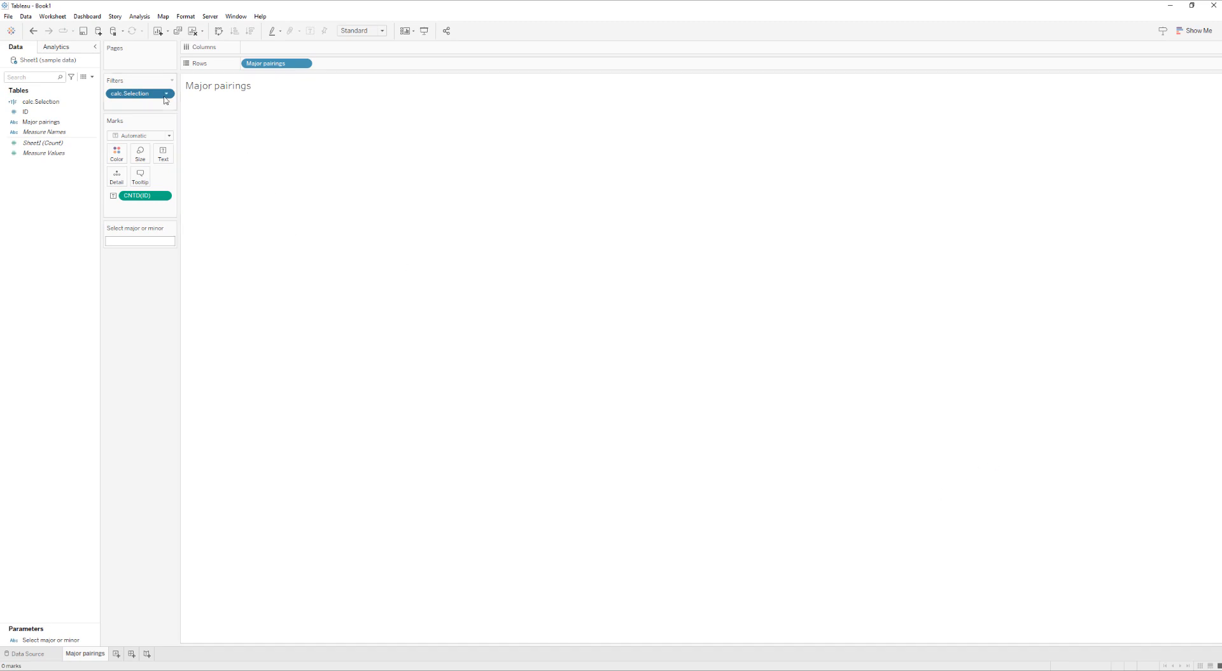
# Edit the calc.Selection filter to keep only the value True
pyautogui.rightClick(161, 97)
pyautogui.click(157, 82)
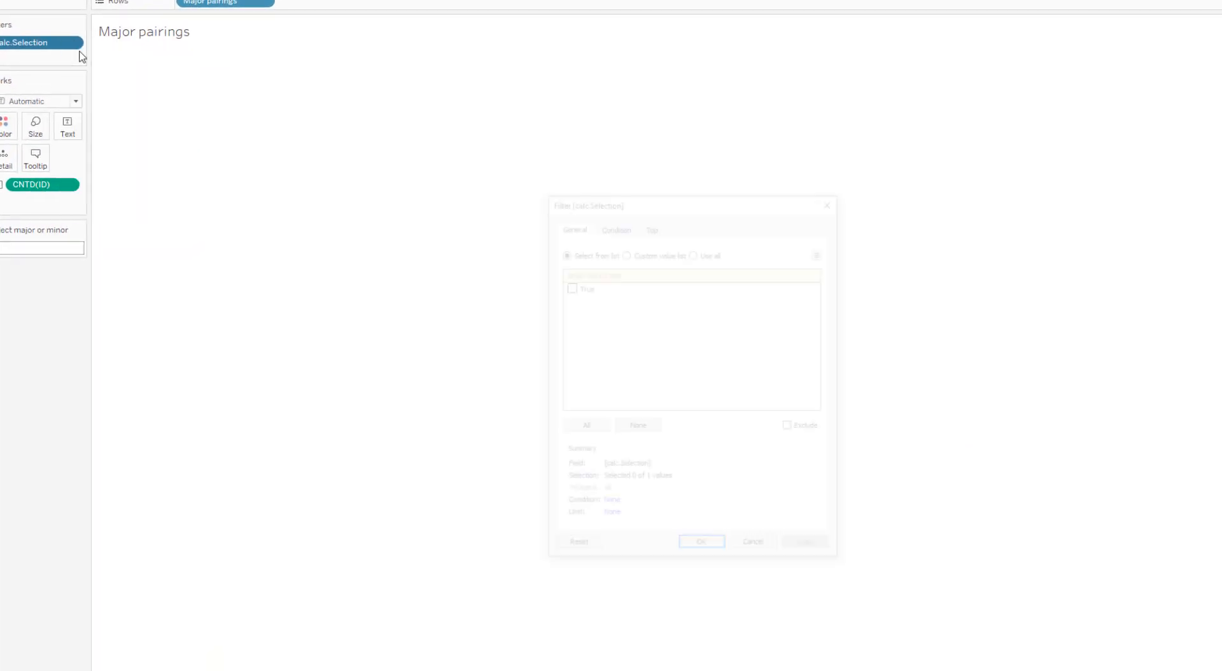
pyautogui.click(568, 286)
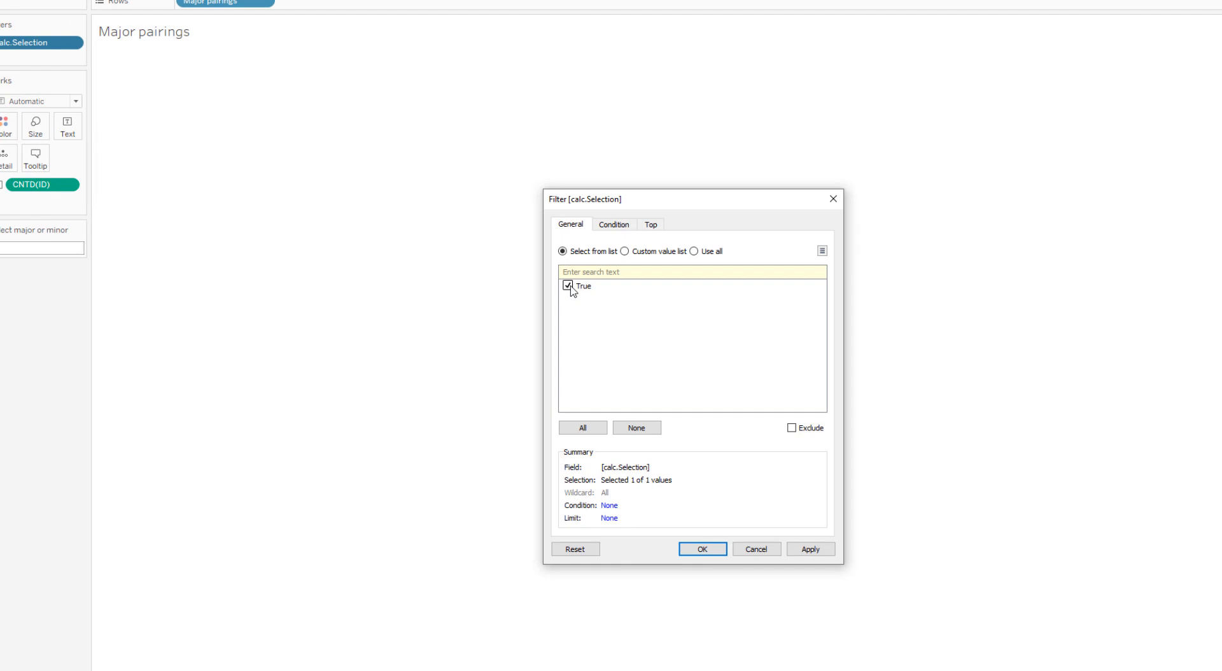
pyautogui.click(705, 550)
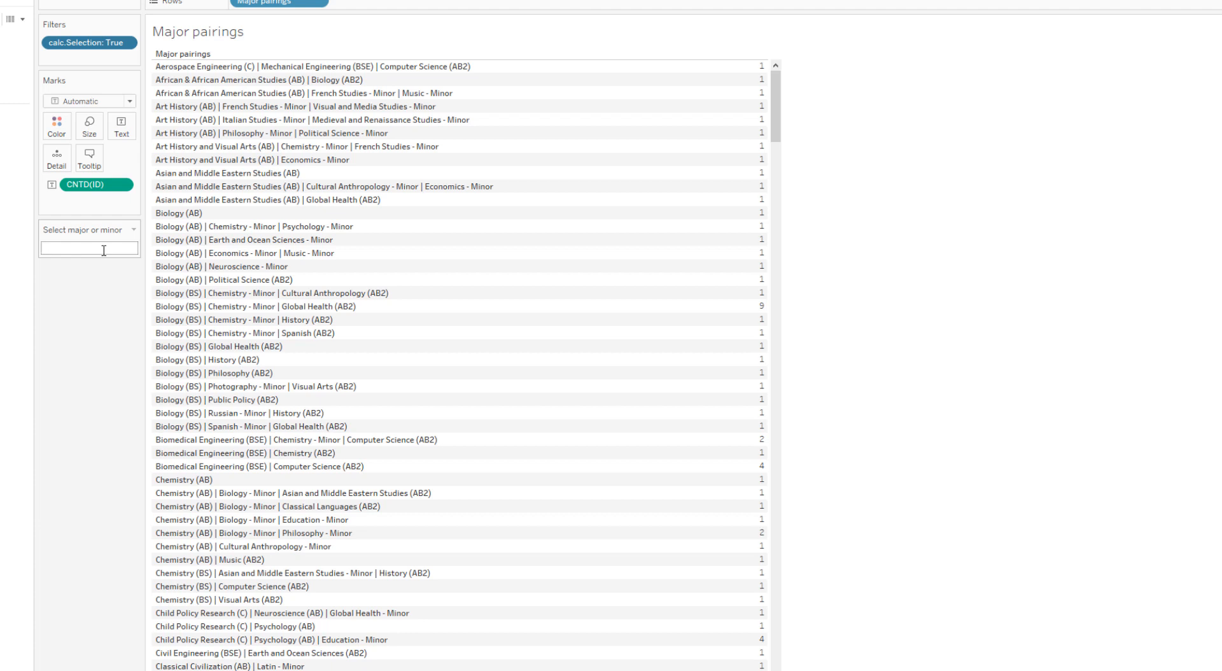
# Search the major pairings for "Music" through the parameter
pyautogui.write('Music')
pyautogui.press('Return')
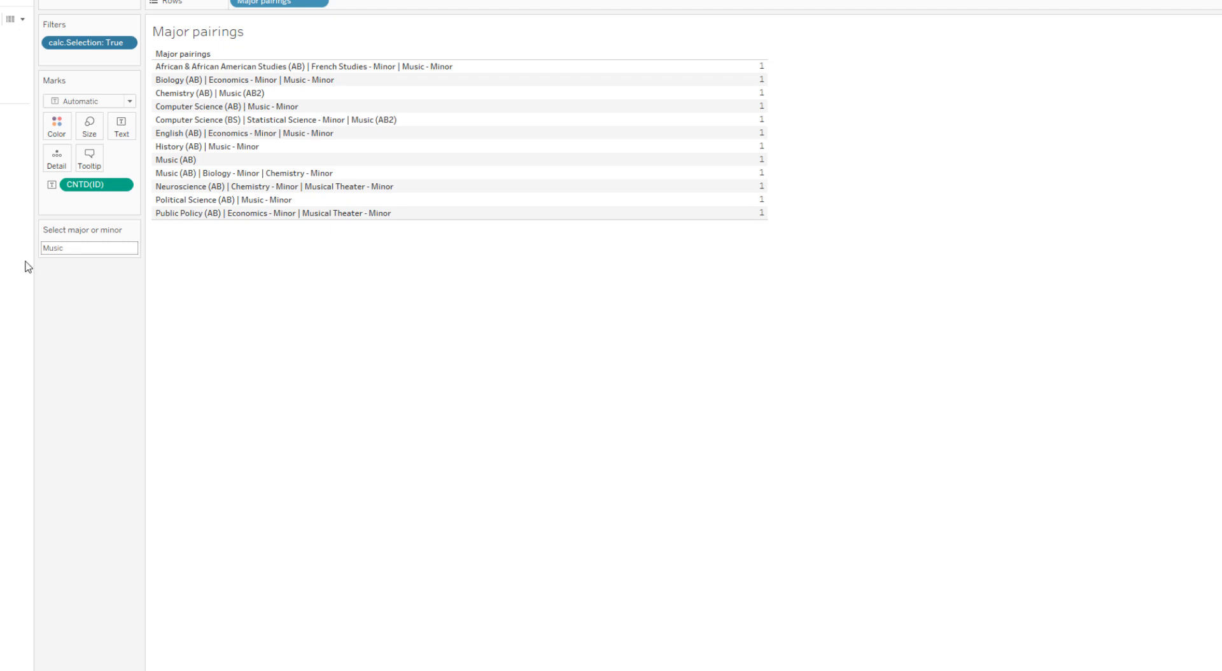
# Replace the parameter's search text with "Chemistry" to list the matching pairings
pyautogui.moveTo(42, 248); pyautogui.dragTo(133, 253)
pyautogui.write('Chemistry')
pyautogui.press('Return')
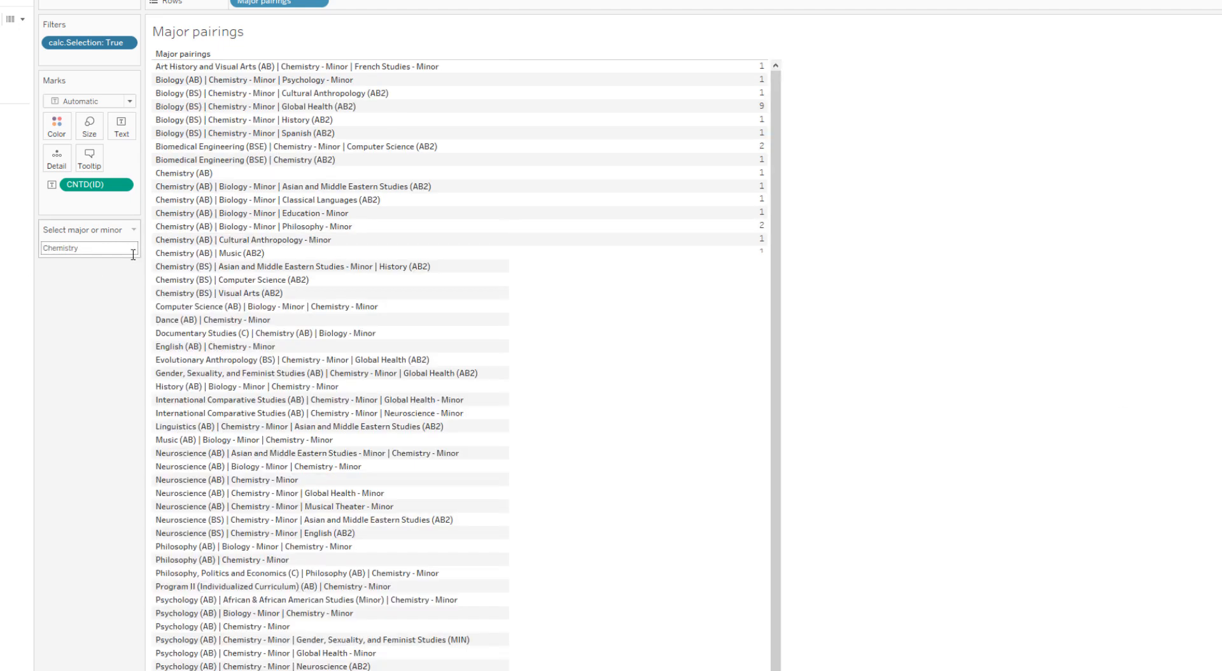
# Search the pairings for second majors by setting the parameter to "AB2"
pyautogui.doubleClick(131, 248)
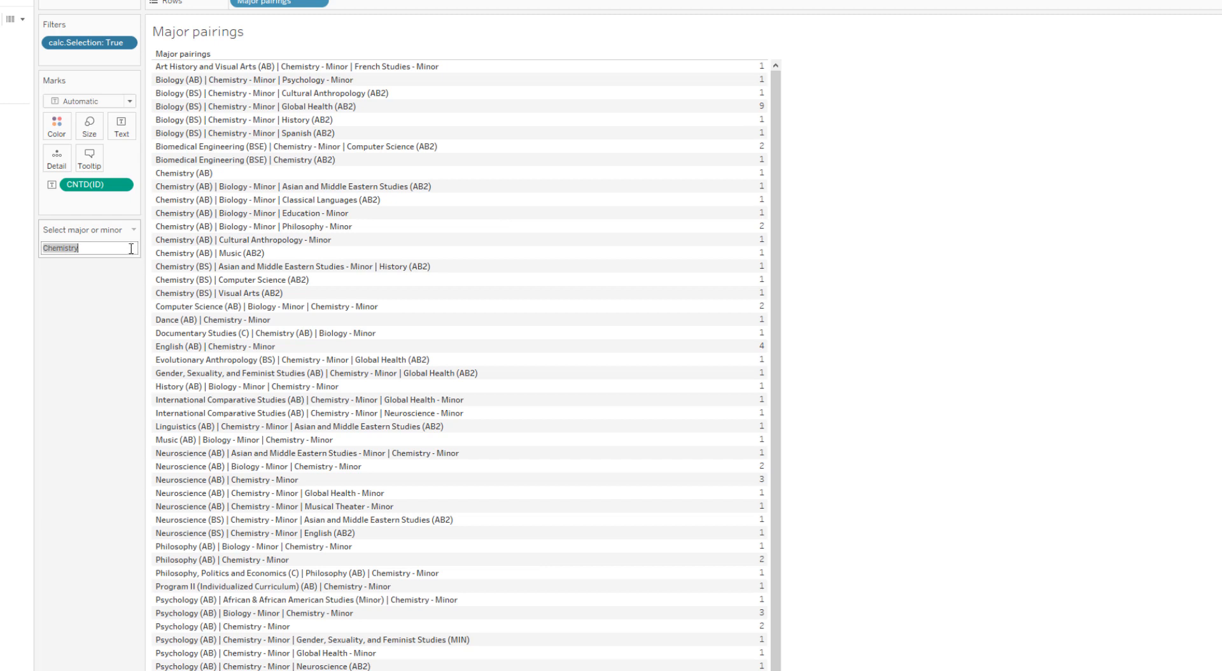
pyautogui.write('AB2')
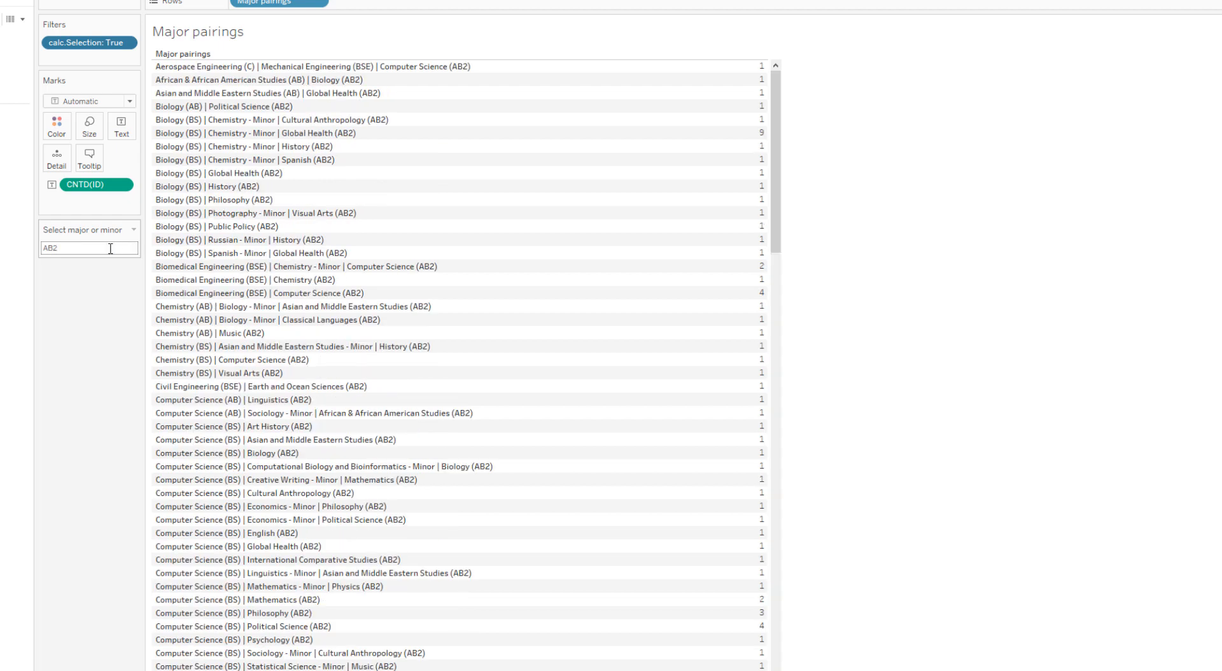
pyautogui.write('Biomedi')
# Set the "Select major or minor" parameter to the partial term "Biomedi" to filter the table
pyautogui.press('Delete')
pyautogui.press('Delete')
pyautogui.press('Delete')
pyautogui.press('Return')
pyautogui.click(349, 246)
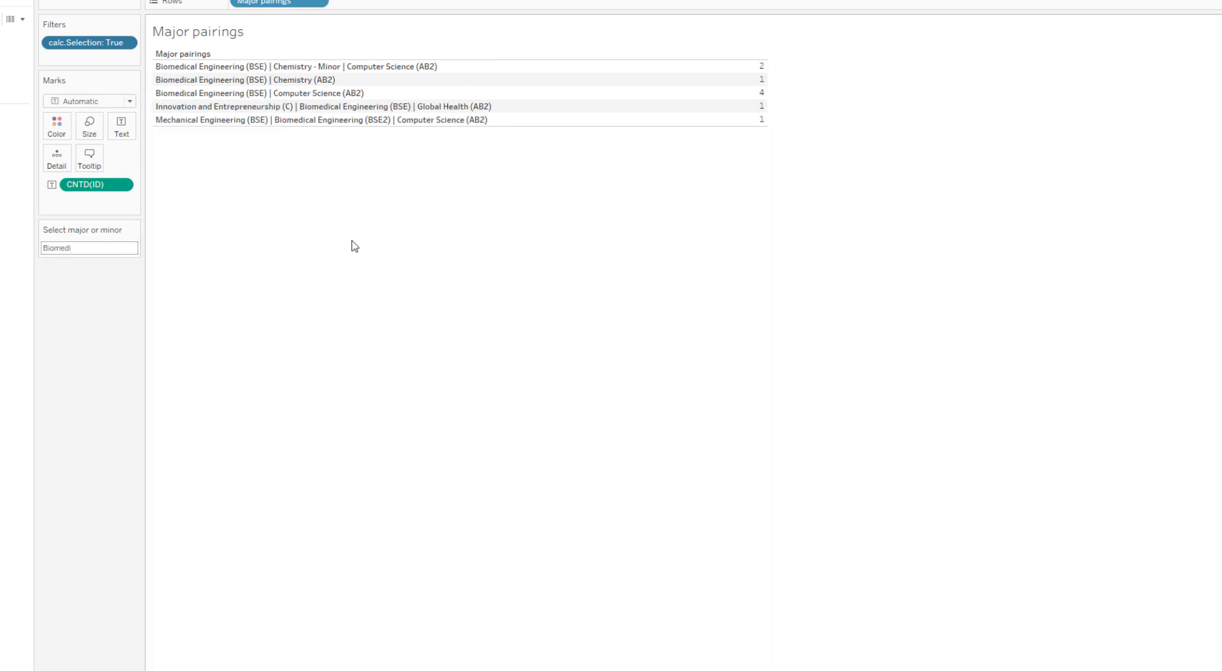